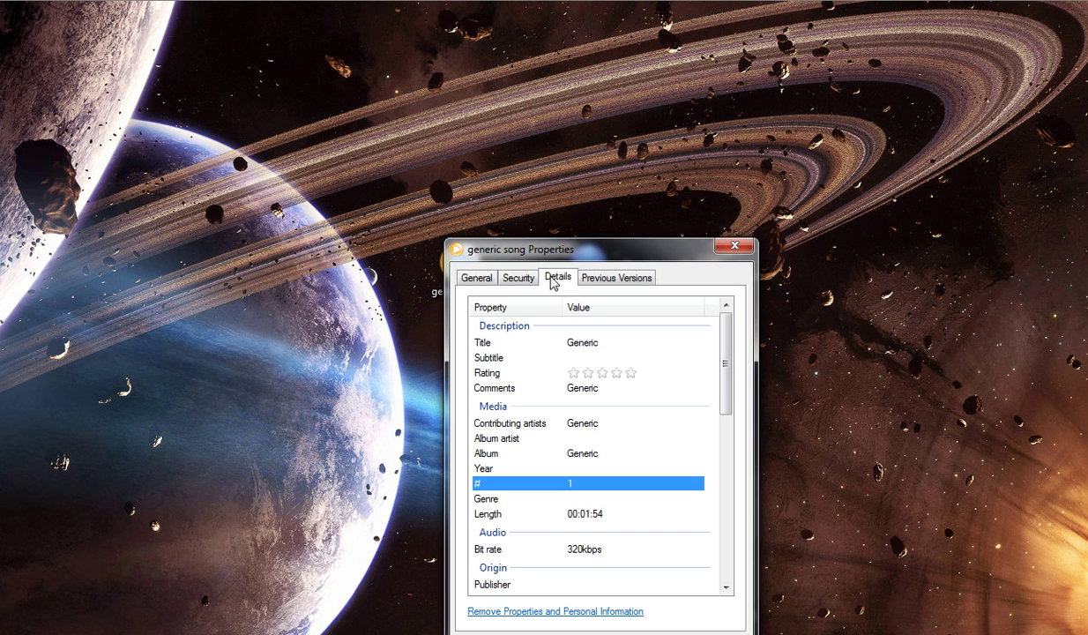
Review the generic song's details, close its Properties unchanged, and launch MP3 Bitrate Changer
drag(717, 344, 719, 359)
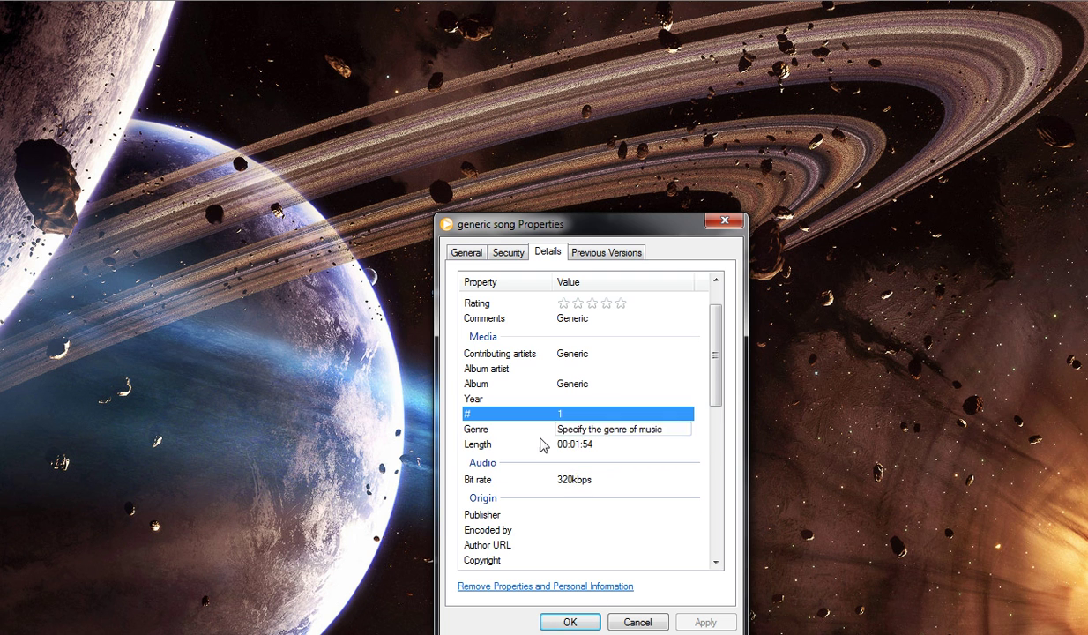
scroll(718, 355, up, 1)
scroll(718, 355, up, 1)
click(637, 621)
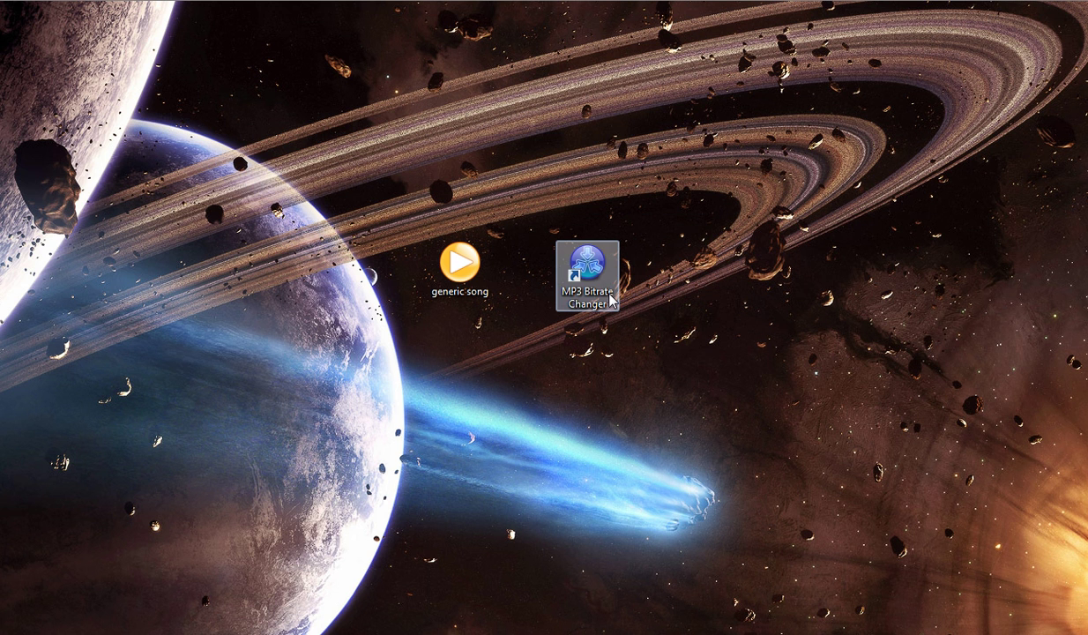
double_click(562, 280)
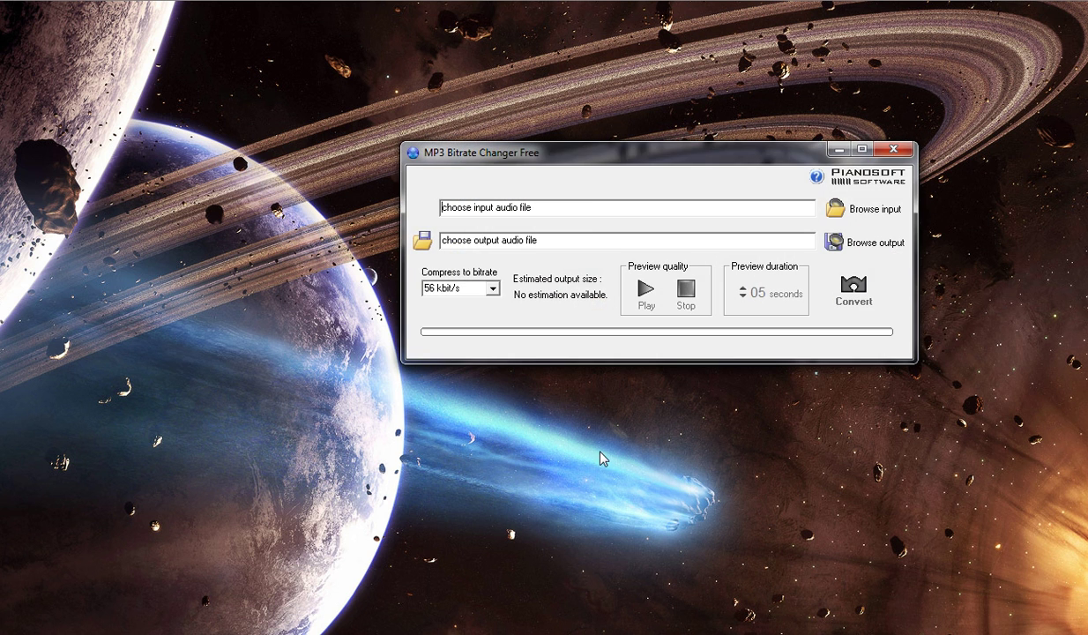
Set the converter's target bitrate to 128 kbit/s
drag(582, 159, 681, 262)
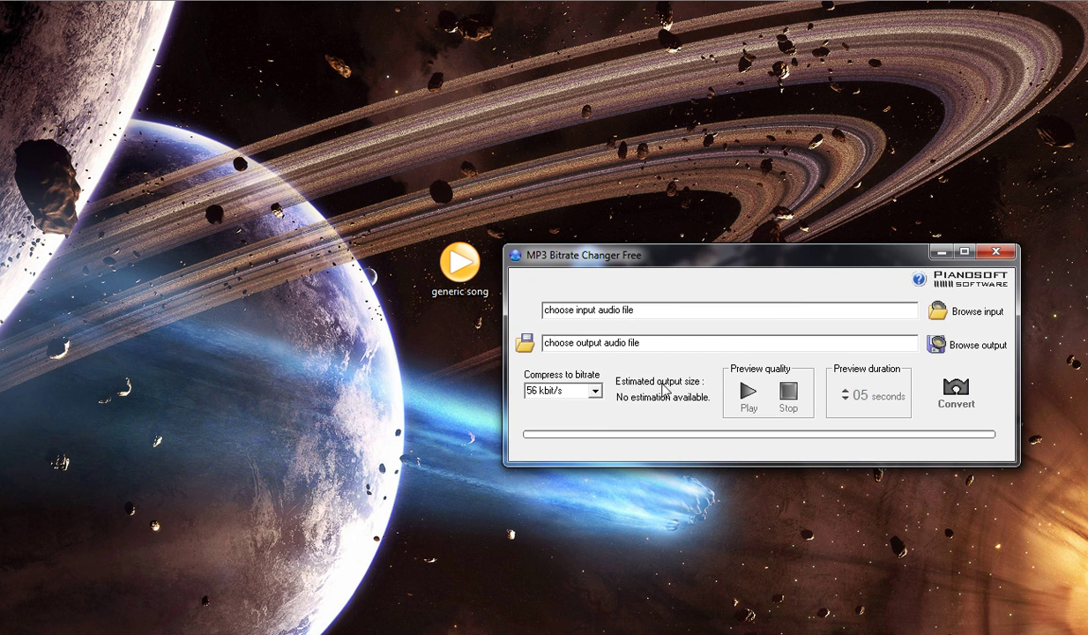
click(596, 391)
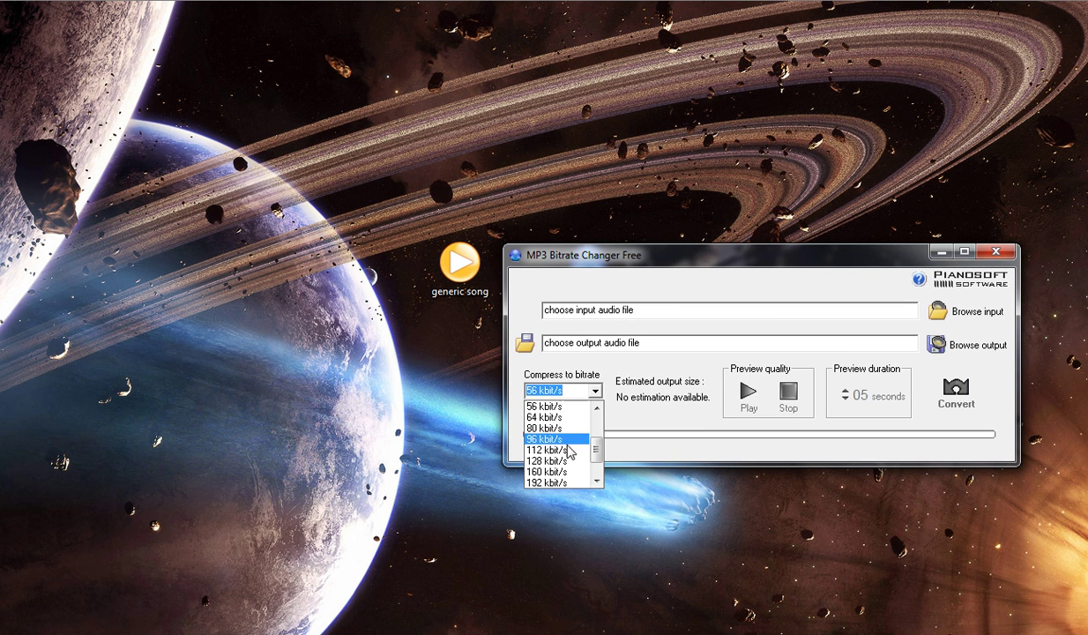
click(565, 462)
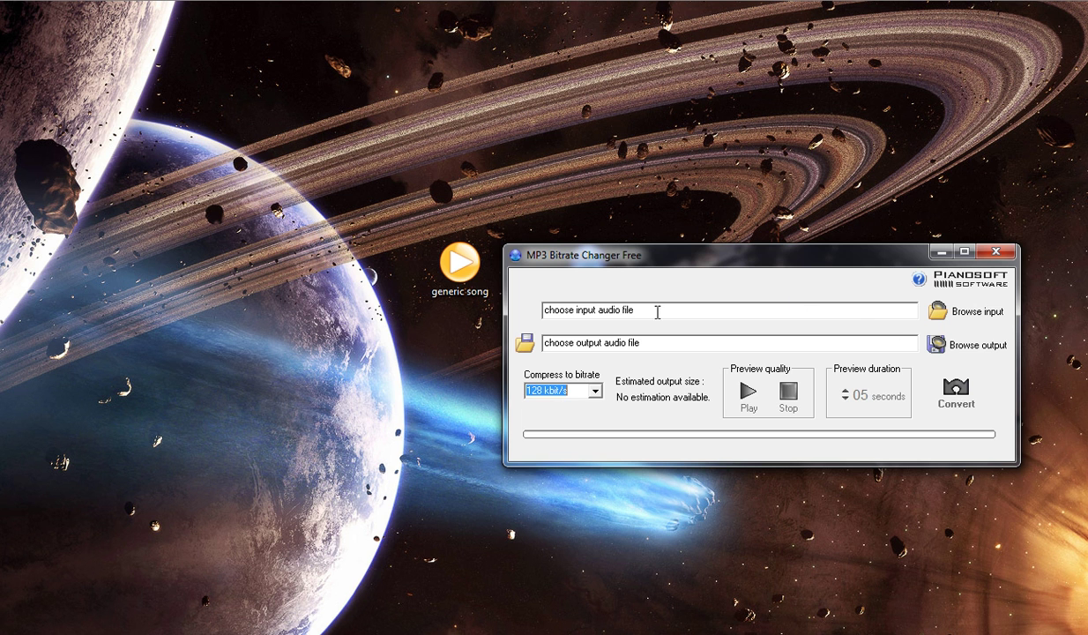
Load generic song.mp3 from the Desktop as the input file
click(935, 313)
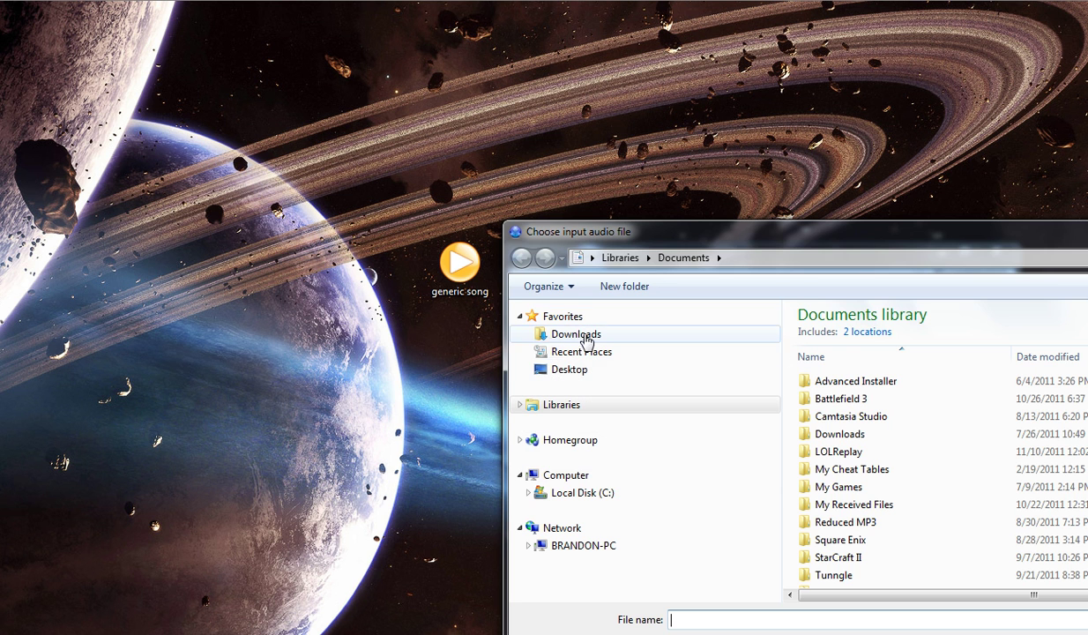
click(569, 370)
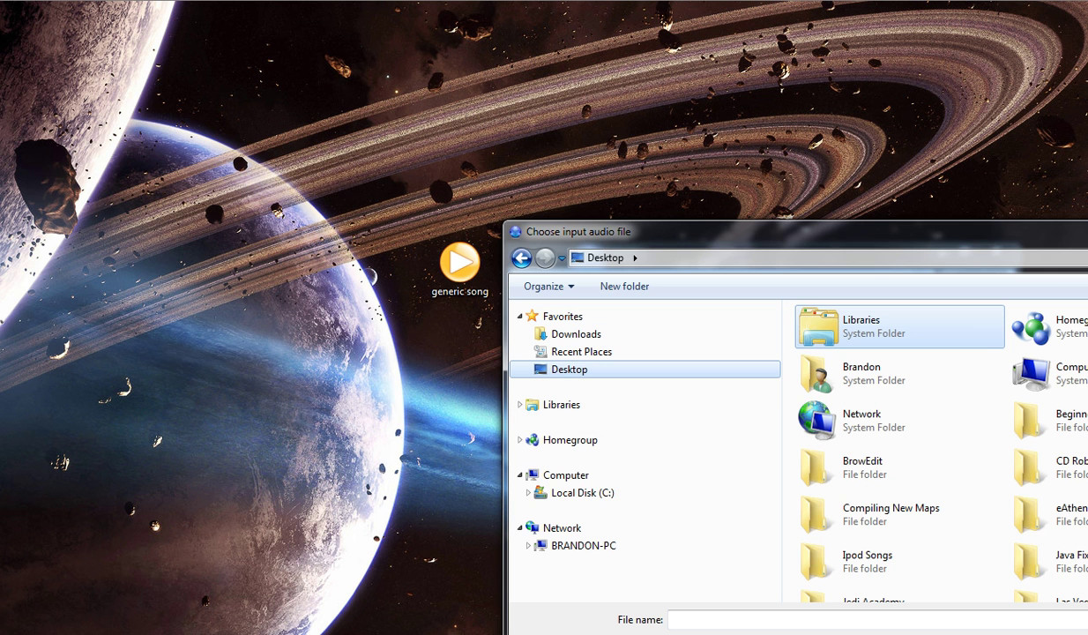
scroll(1081, 494, down, 5)
click(1084, 542)
double_click(1085, 547)
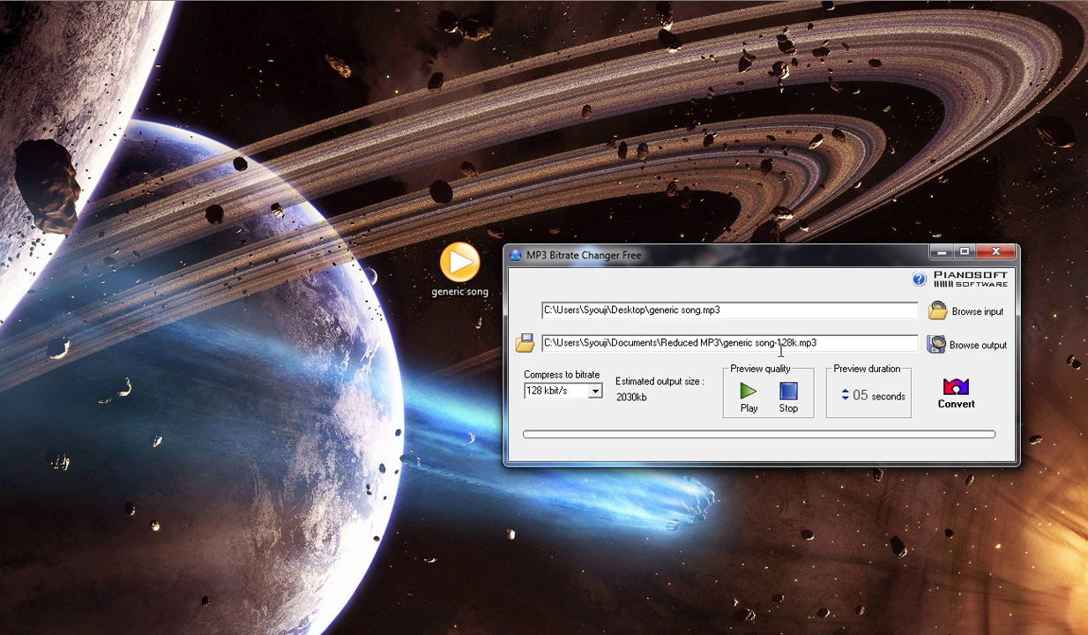
Set the output file to the Desktop as generic song_comp128k.mp3
click(937, 348)
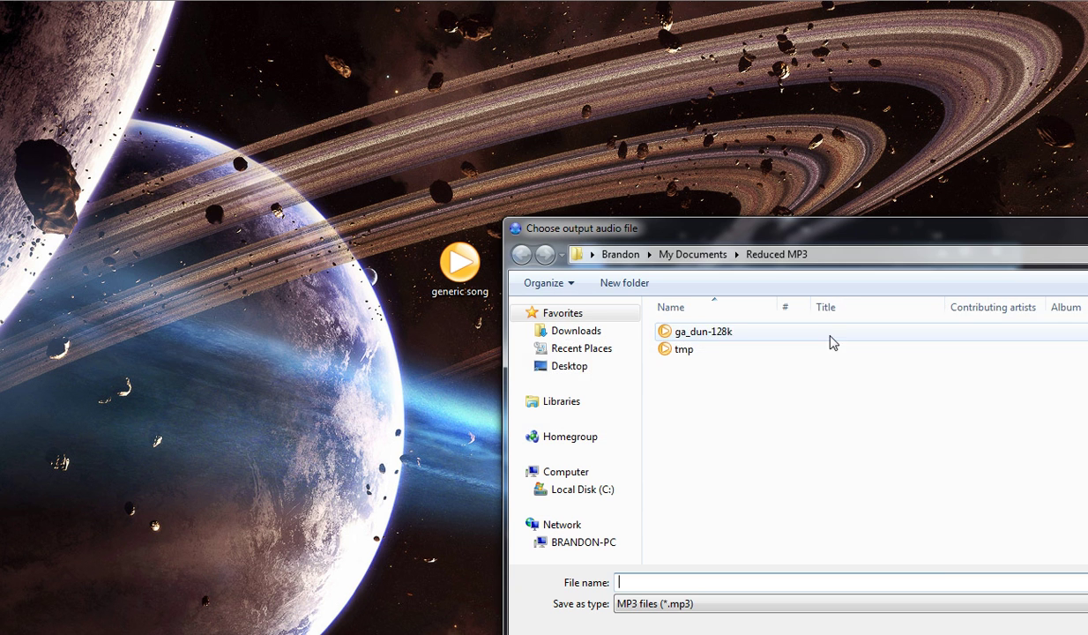
click(554, 371)
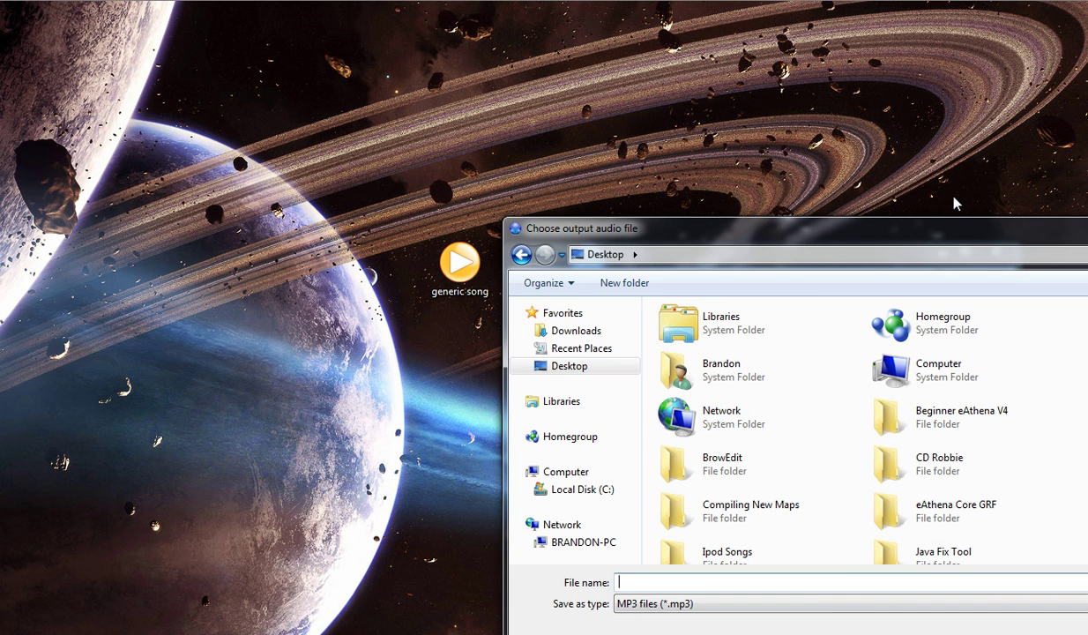
text(generic song)
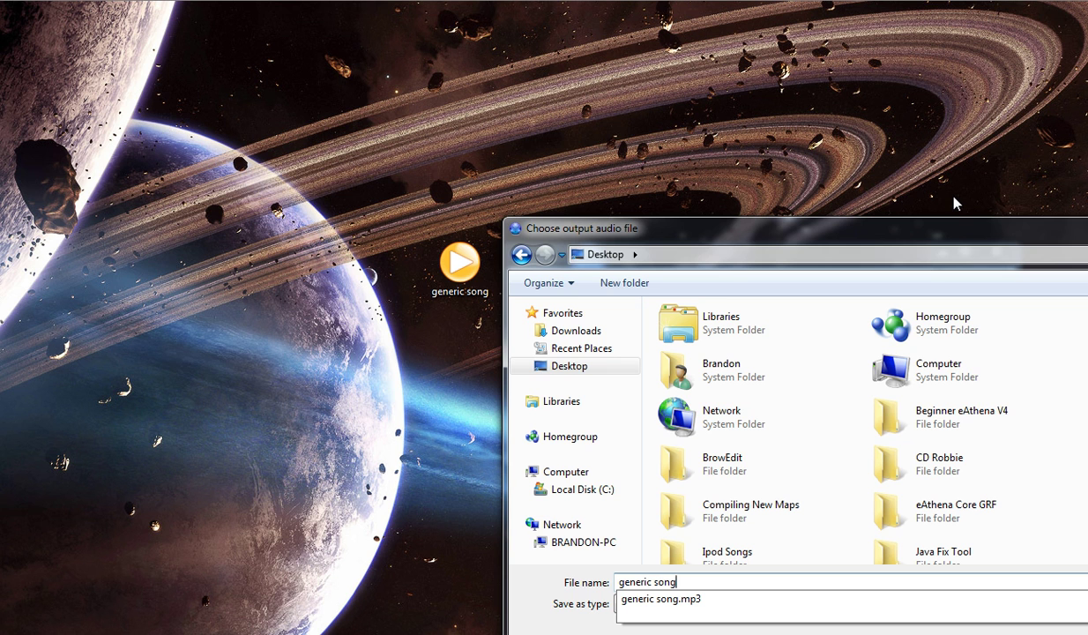
text(_)
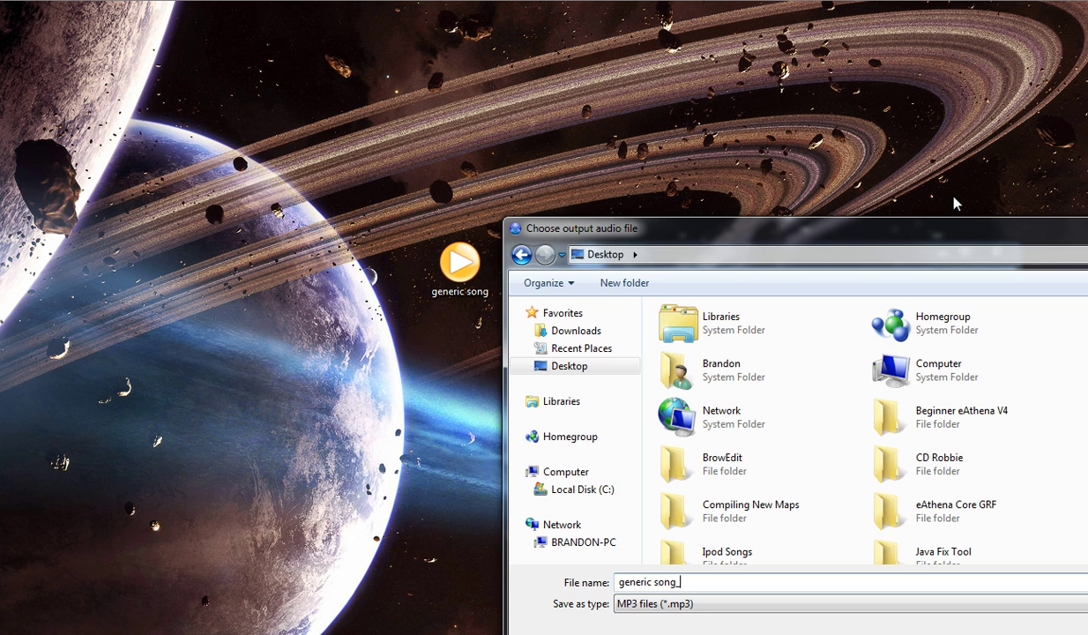
text(127)
key(BackSpace)
text(_)
drag(717, 236, 439, 110)
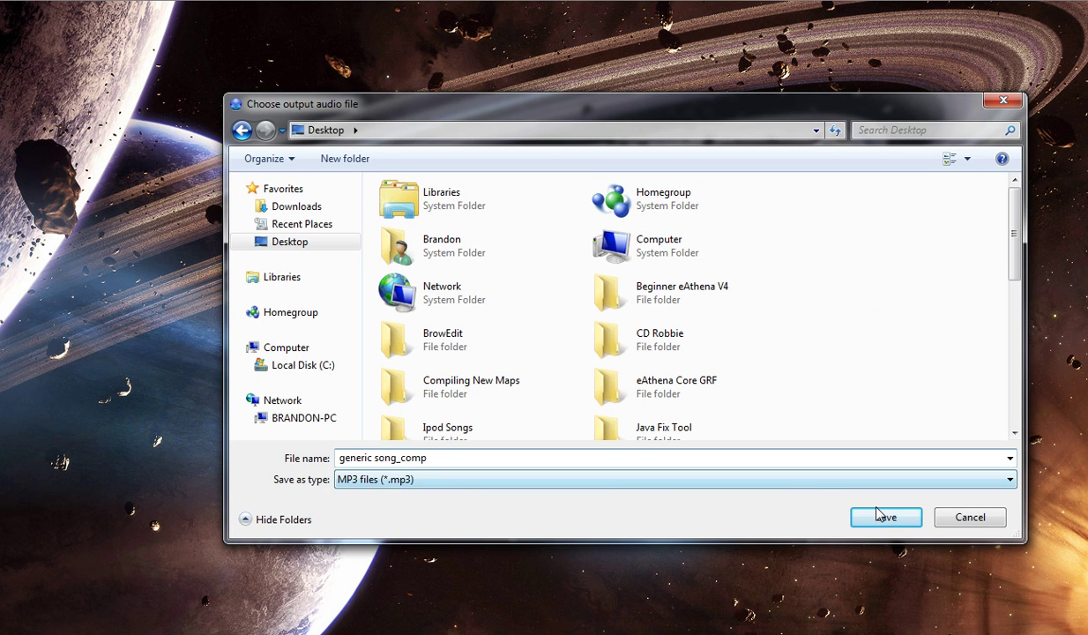
click(885, 521)
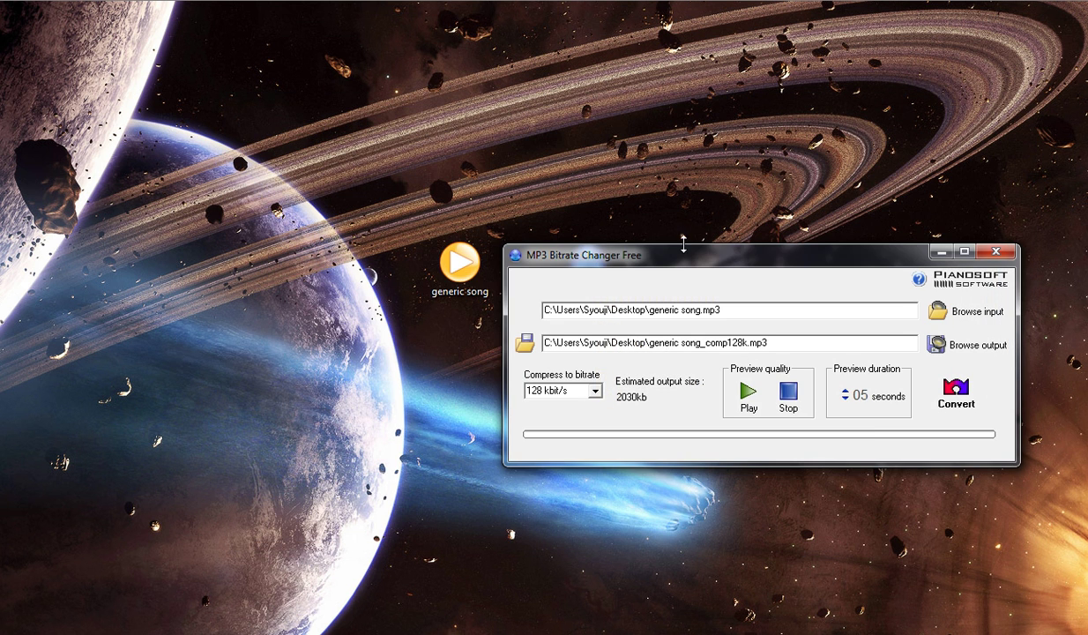
Check the input and output file paths and briefly preview the 128 kbit/s audio
drag(697, 266, 619, 246)
drag(679, 300, 453, 304)
drag(697, 334, 467, 333)
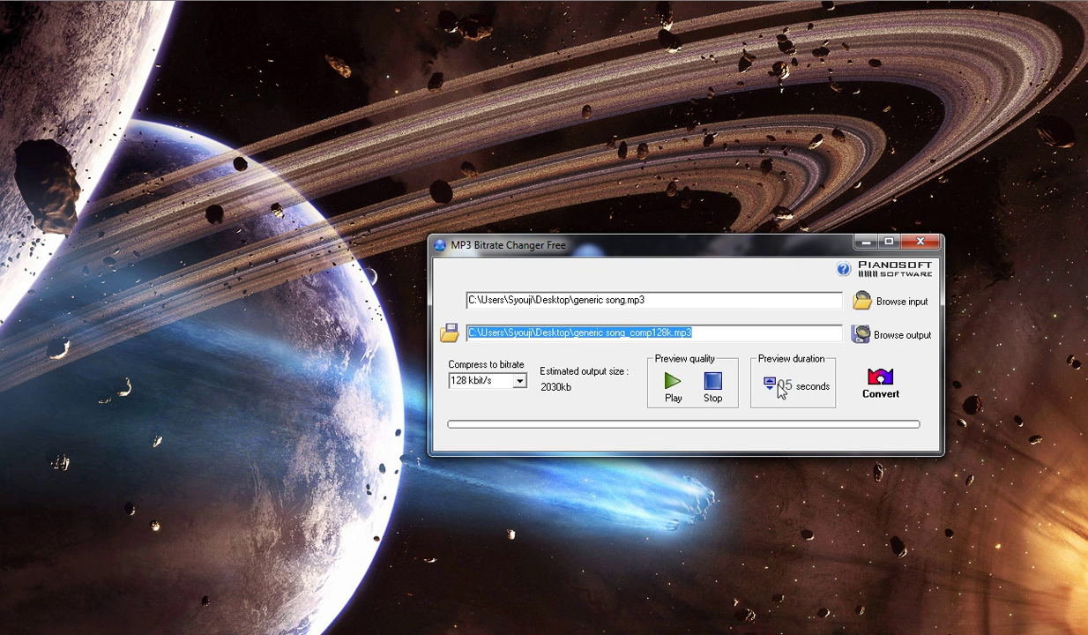
click(677, 382)
click(713, 398)
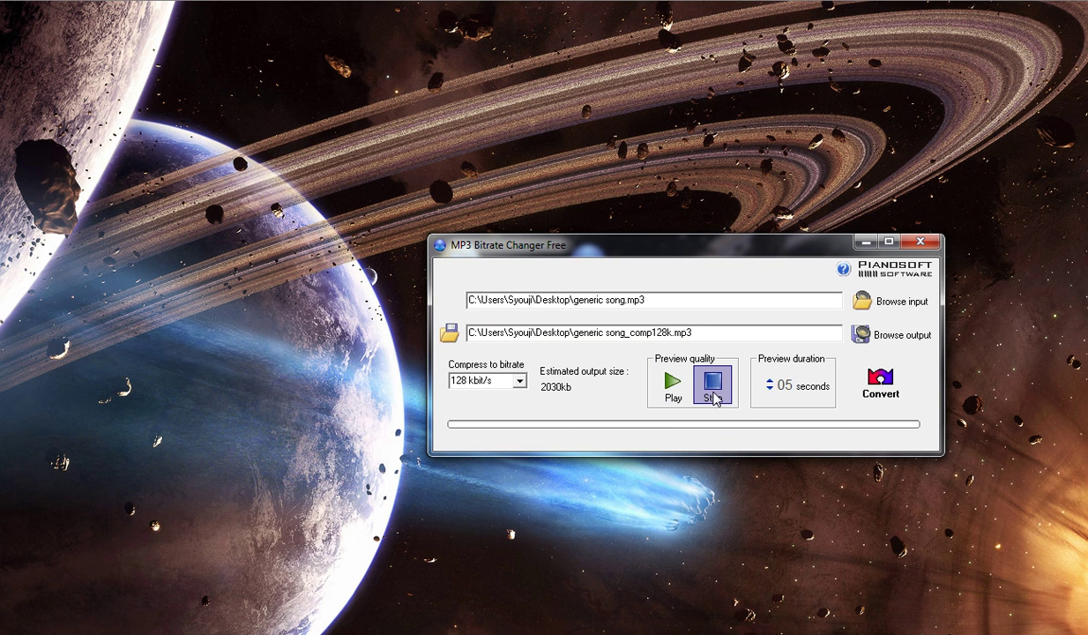
Run the conversion, skipping the upgrade notice, and acknowledge that compression completed
click(880, 395)
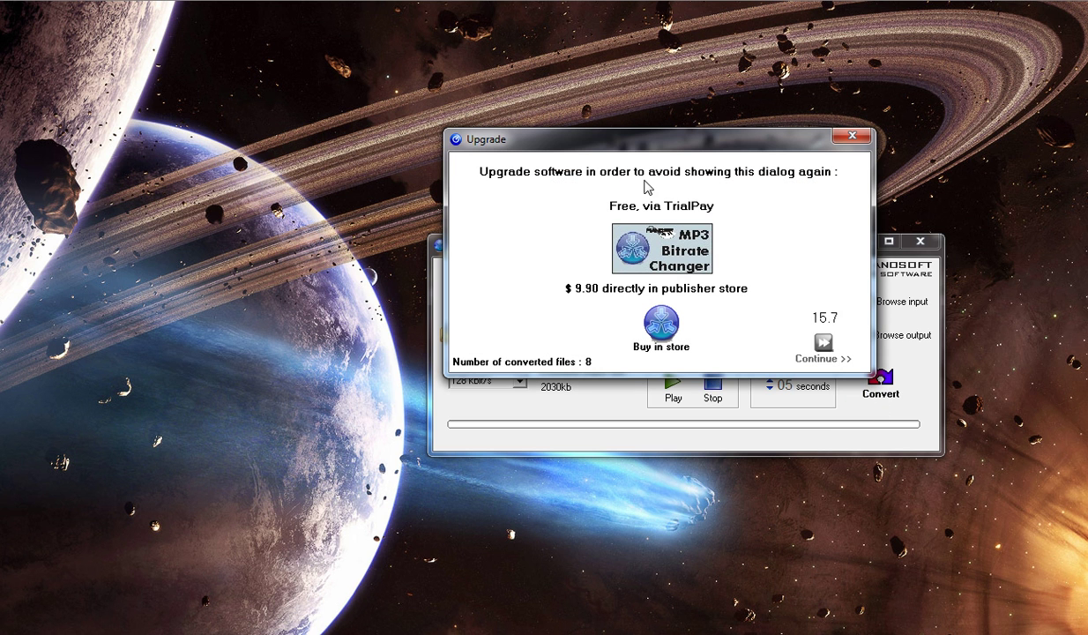
drag(609, 141, 544, 148)
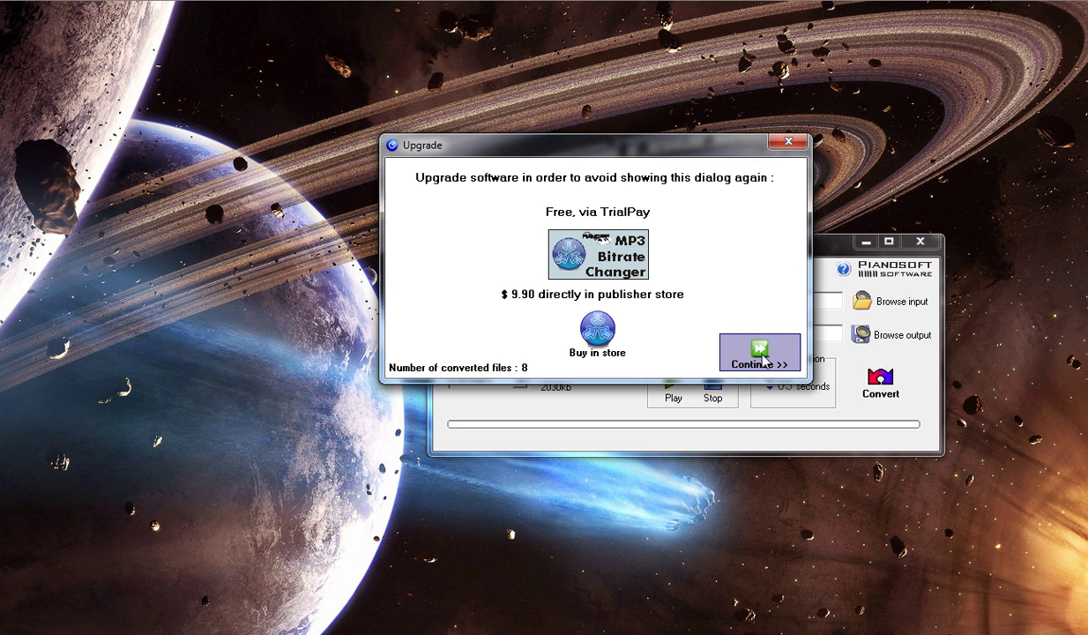
click(759, 358)
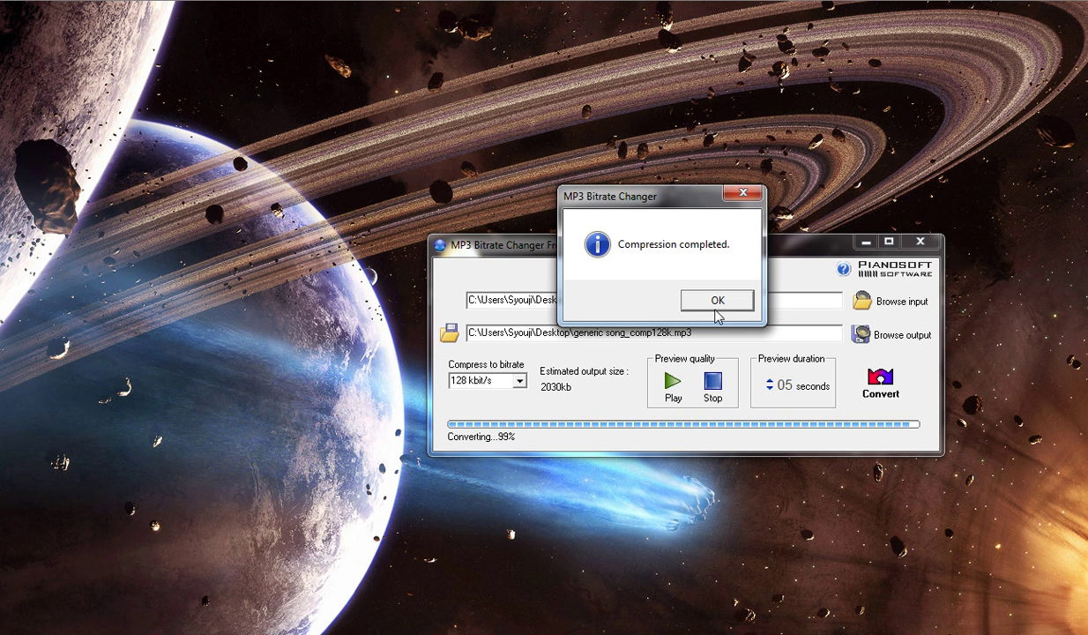
click(718, 300)
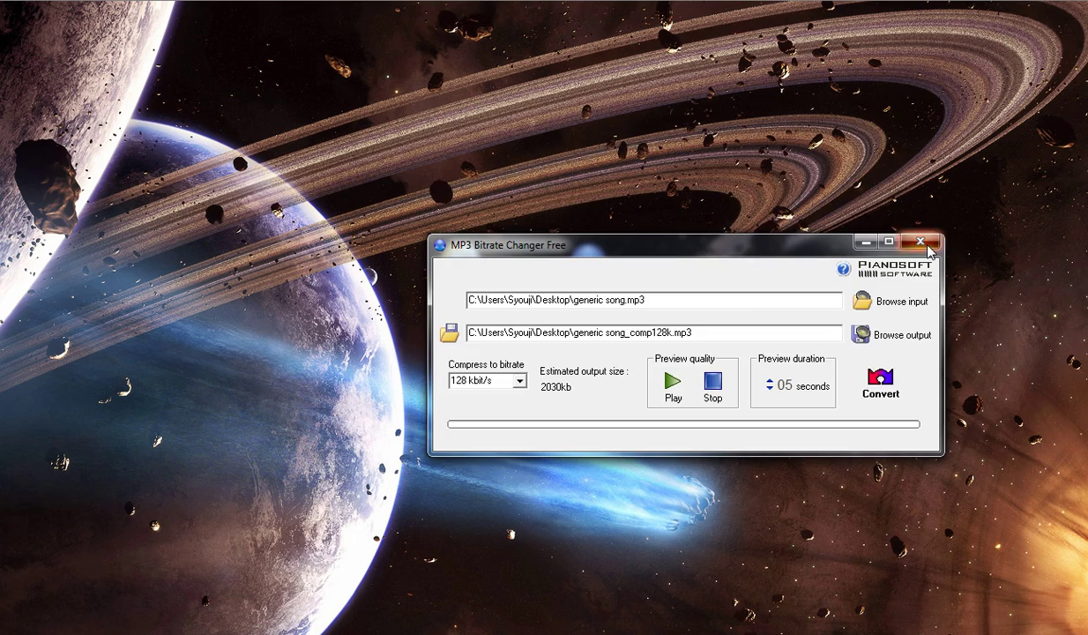
Close the converter windows and confirm the converted file's 128 kbps bit rate in its Properties
click(864, 117)
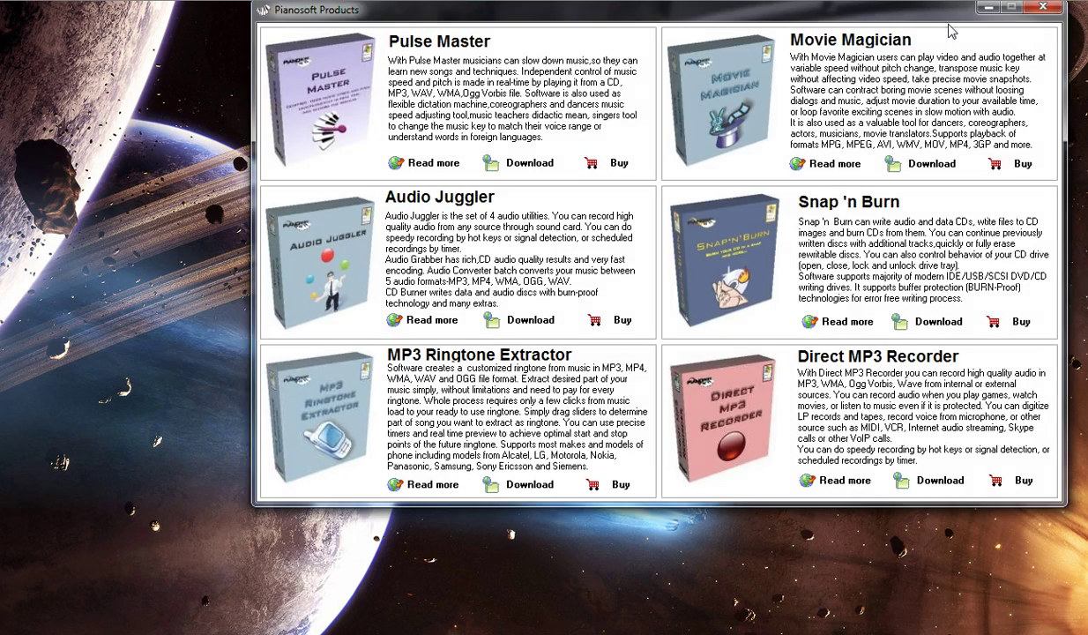
click(1055, 9)
drag(86, 485, 524, 443)
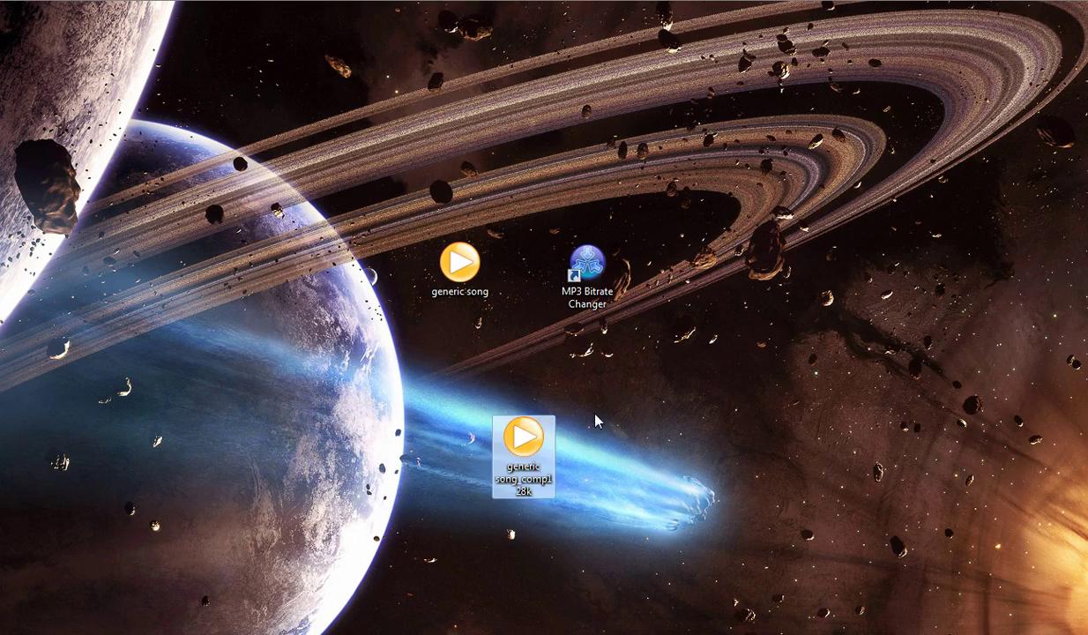
right_click(536, 481)
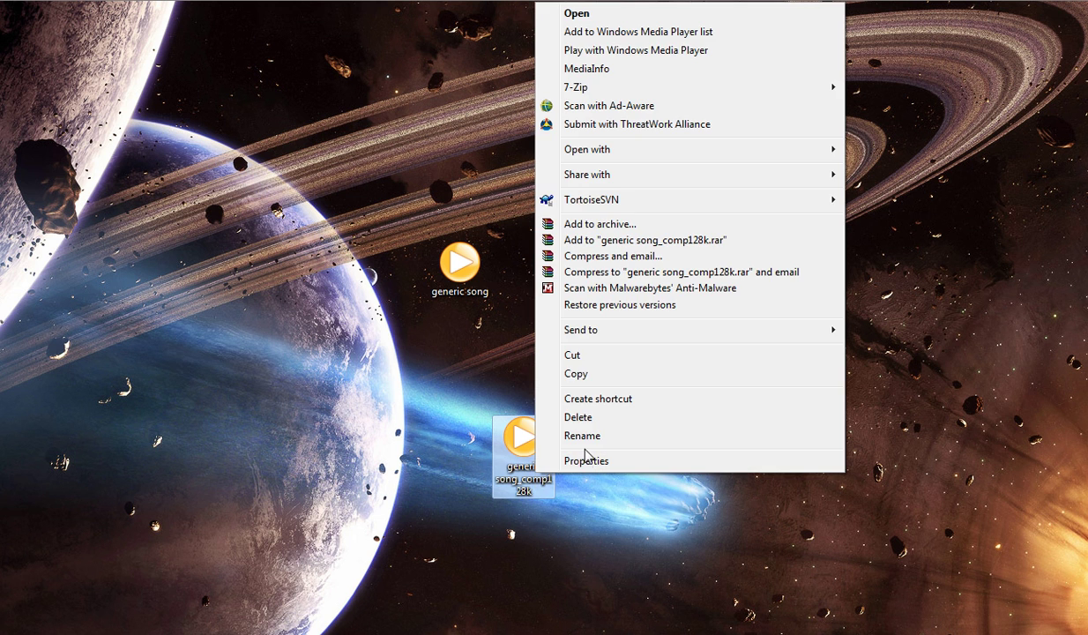
click(586, 462)
click(649, 277)
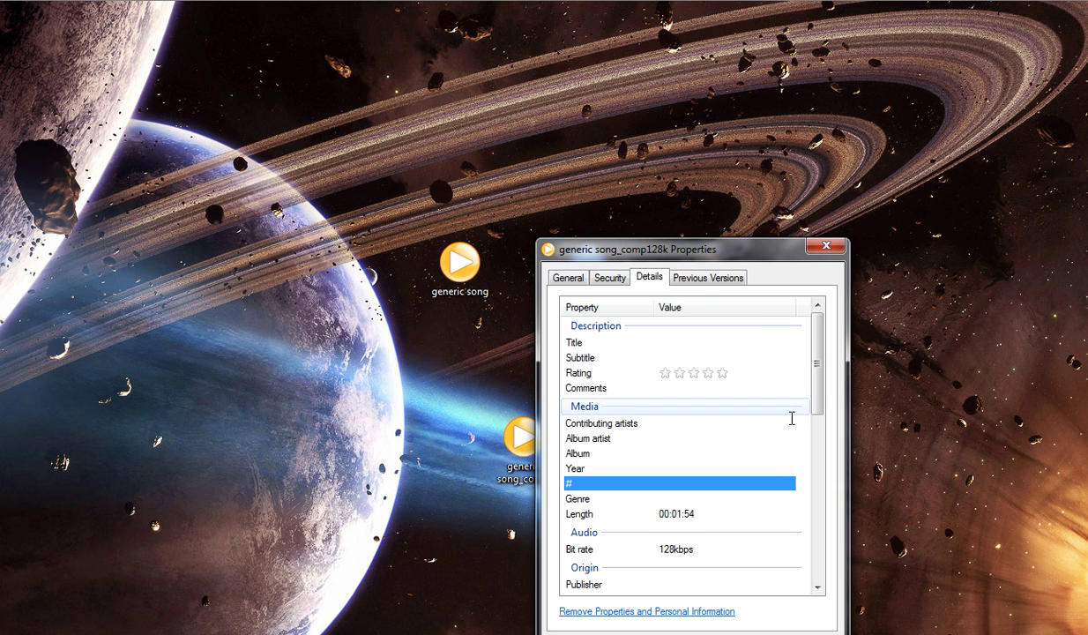
click(732, 551)
mouse_move(816, 361)
mouse_down()
mouse_move(817, 397)
mouse_move(816, 362)
mouse_up()
click(827, 246)
Delete the original generic song file from the desktop
drag(459, 292, 460, 468)
click(593, 463)
right_click(524, 441)
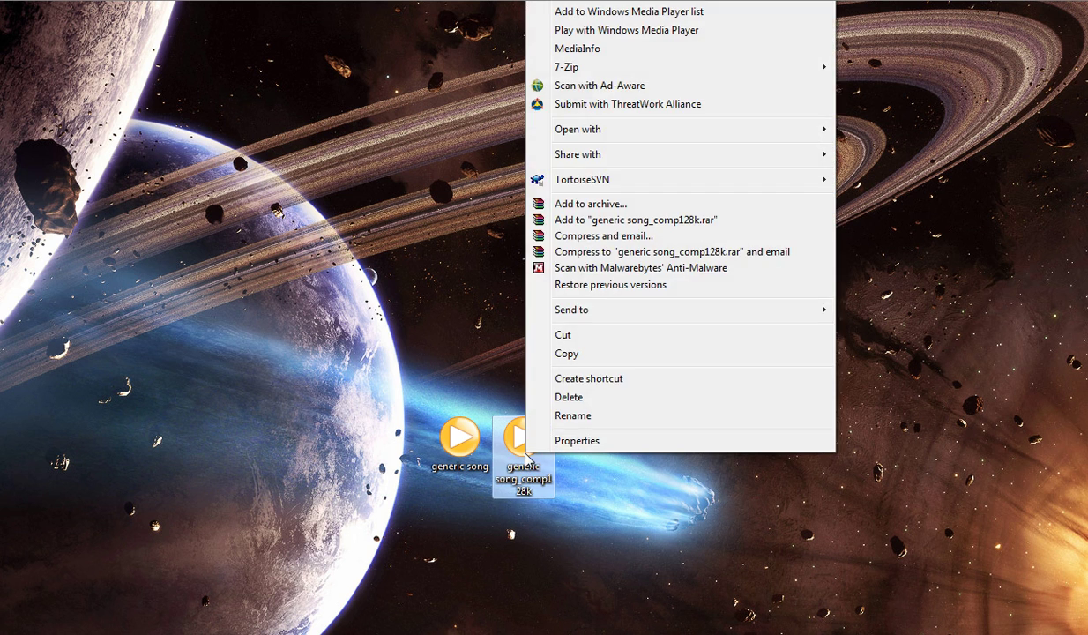
click(461, 445)
key(Delete)
key(Return)
Rename the converted file to 'generic song'
right_click(500, 453)
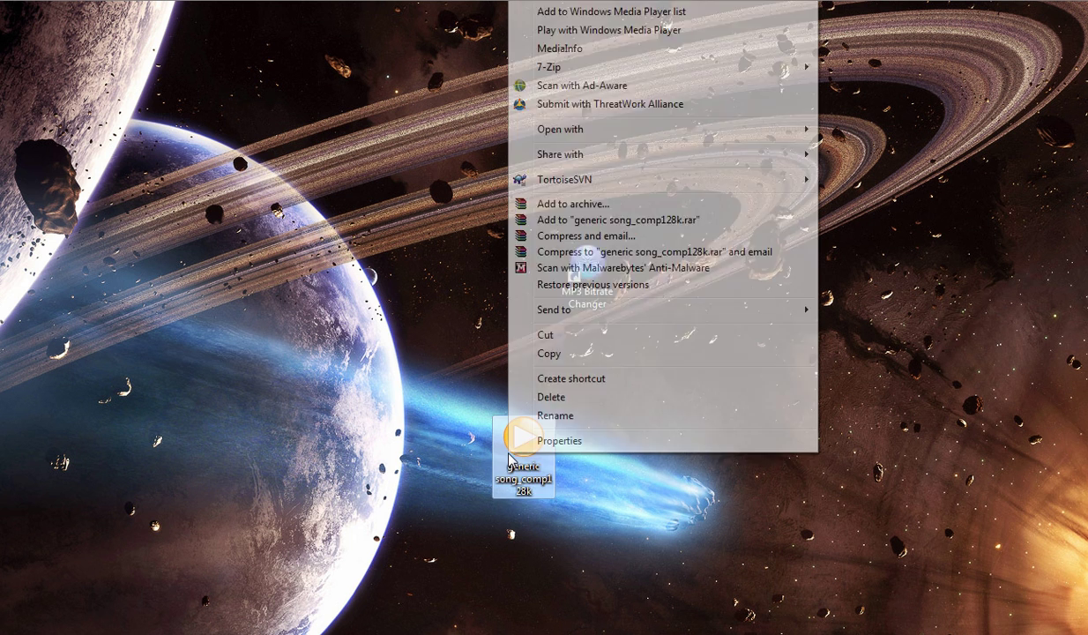
click(549, 411)
click(542, 492)
key(shift+Left)
key(shift+Left)
key(shift+Left)
key(shift+Left)
key(shift+Left)
key(shift+Left)
key(shift+Left)
key(shift+Left)
key(shift+Left)
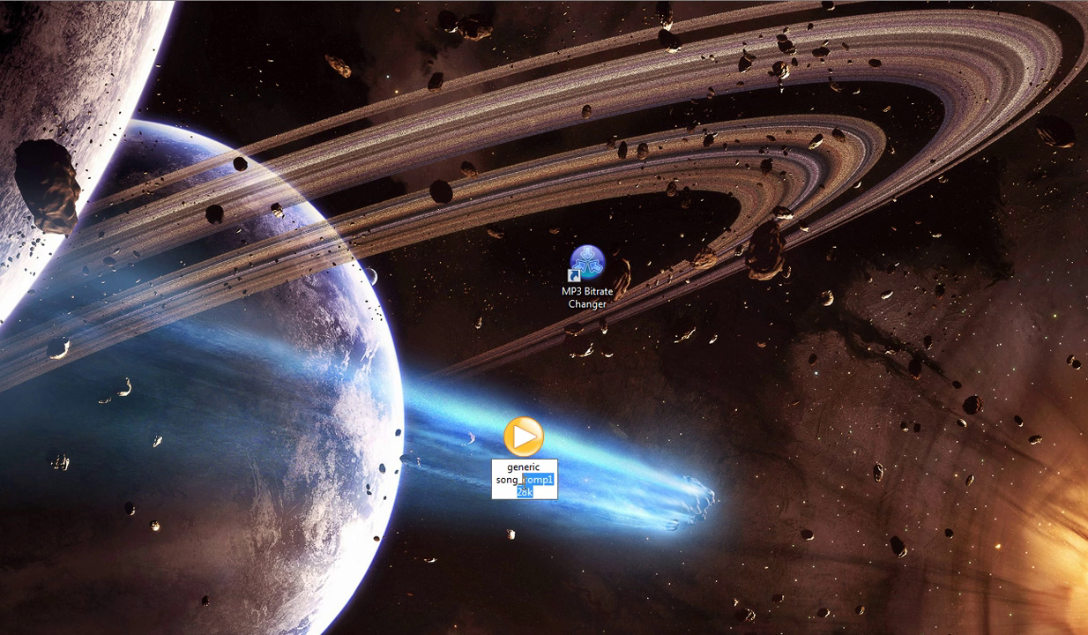
key(BackSpace)
key(Return)
Move generic song next to the MP3 Bitrate Changer shortcut and clear the selection
drag(520, 428, 526, 406)
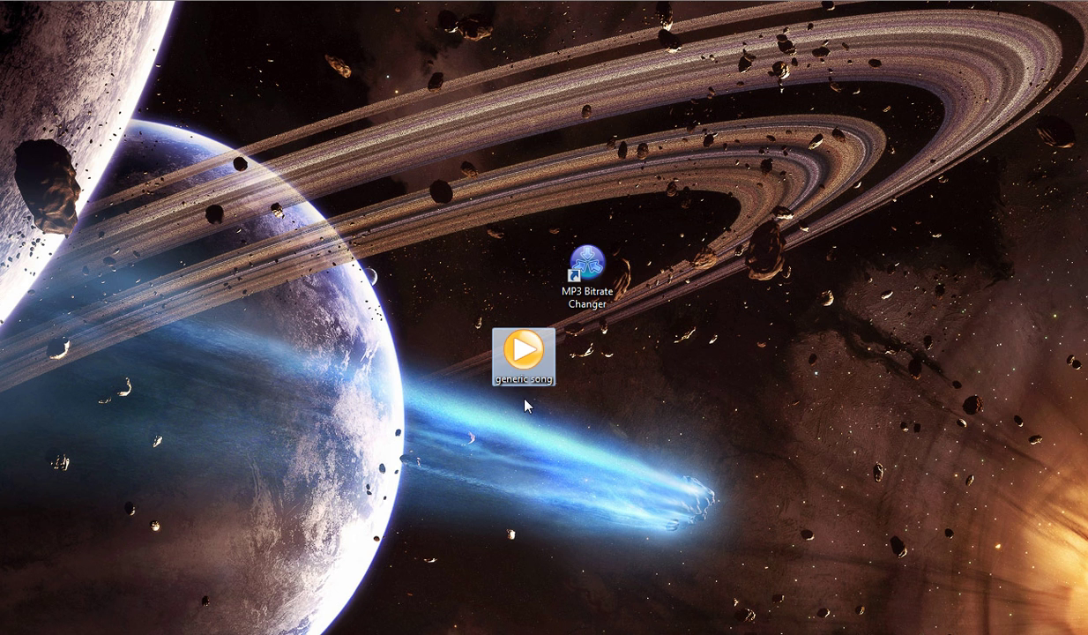
drag(523, 353, 522, 265)
drag(422, 200, 539, 321)
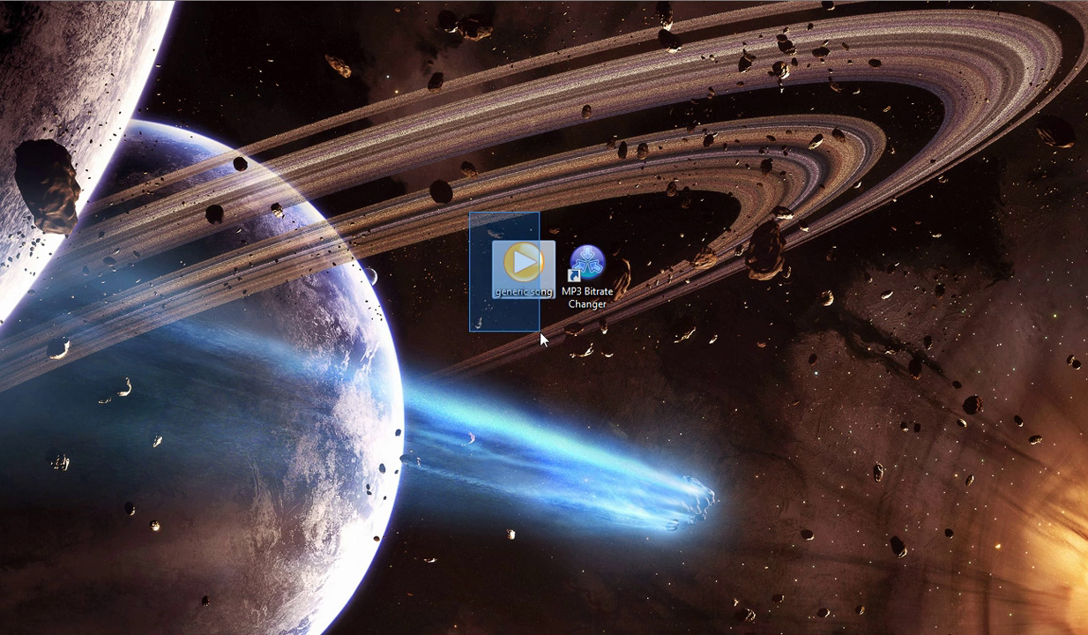
click(665, 209)
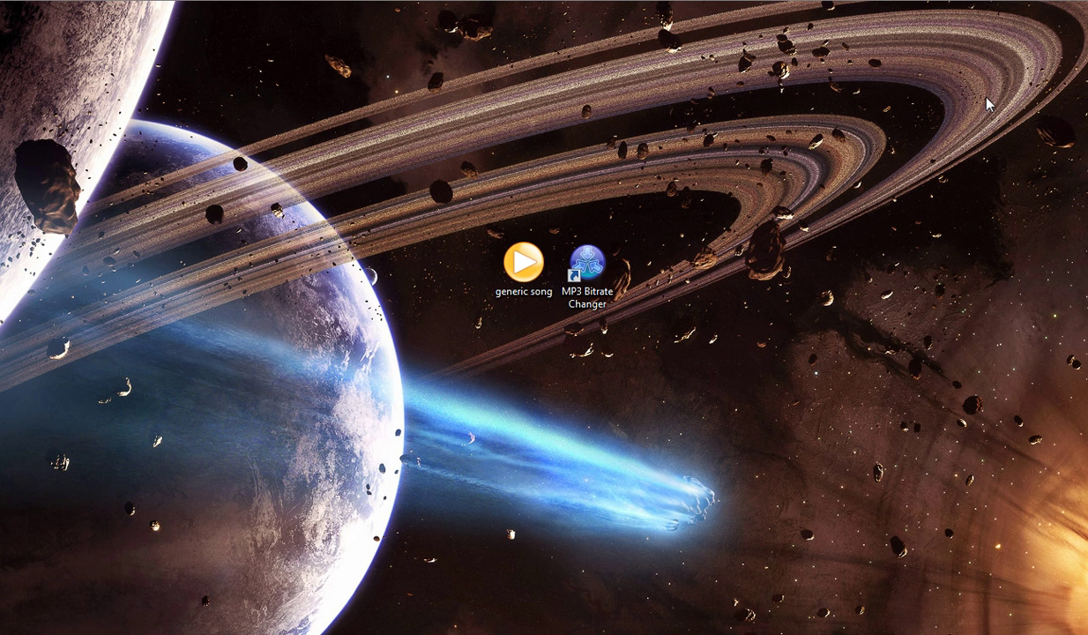
Open eathena1 > data > mp3nametable.txt from the eAthena Core GRF folder and maximize the editor
key(alt+Tab)
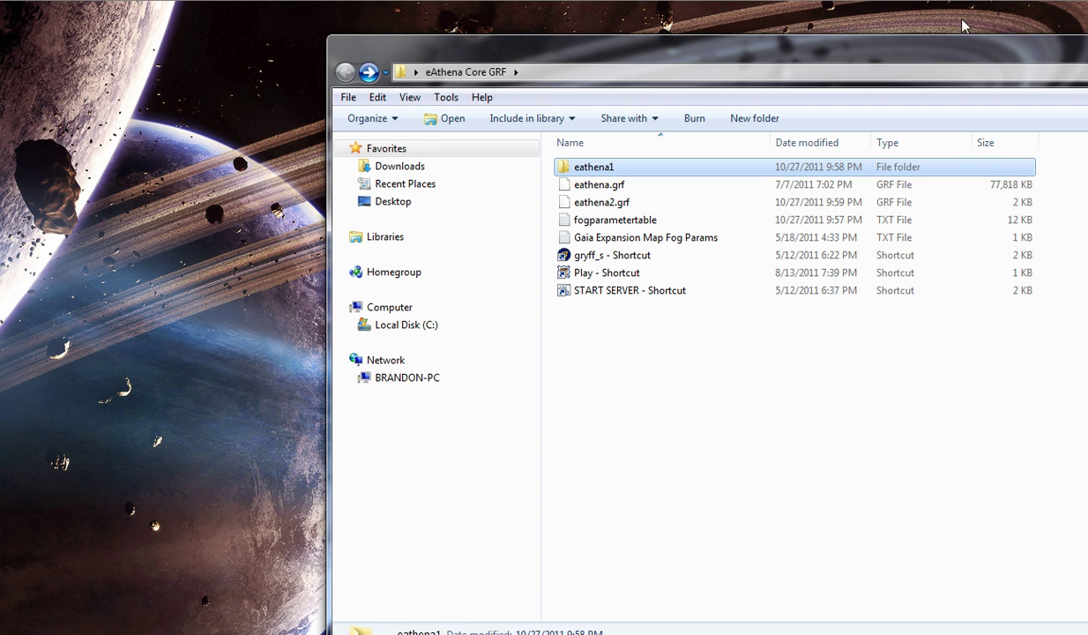
drag(540, 59, 329, 59)
click(522, 370)
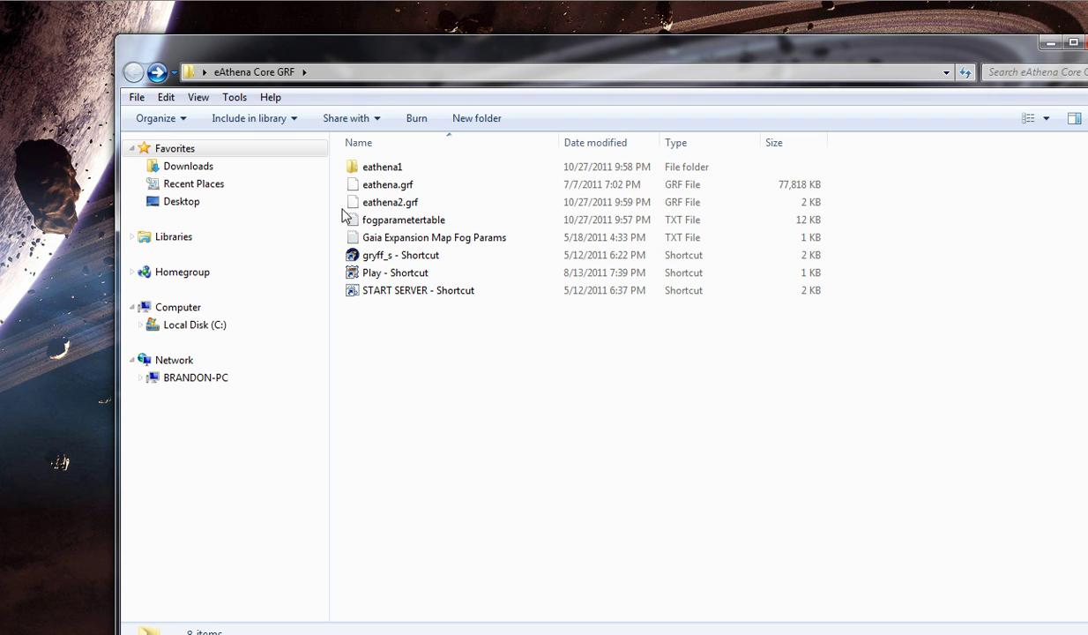
double_click(387, 173)
double_click(386, 169)
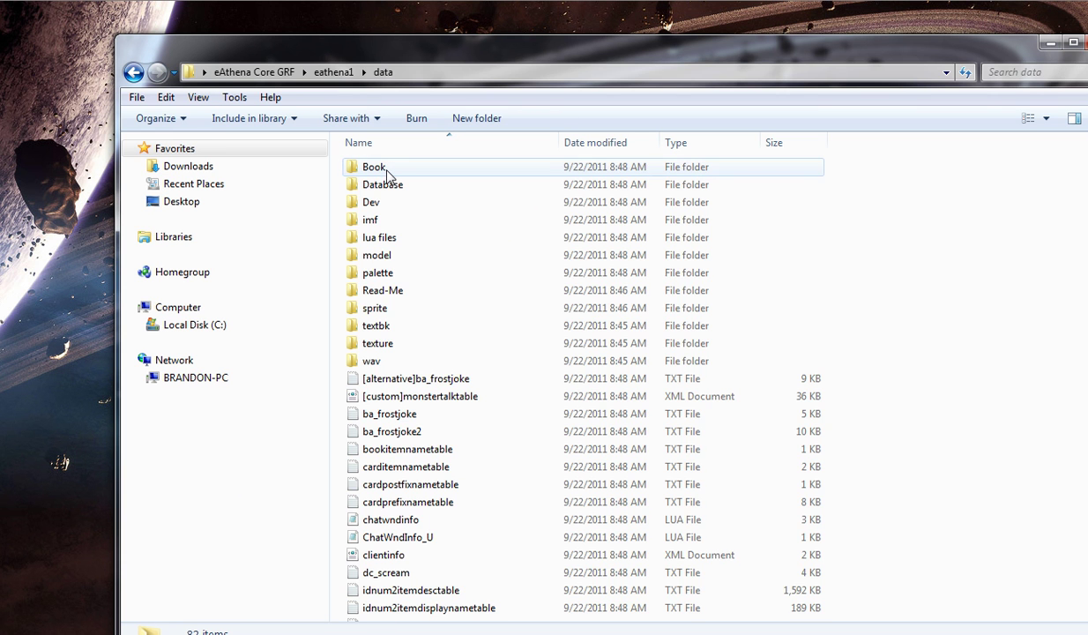
scroll(523, 301, down, 2)
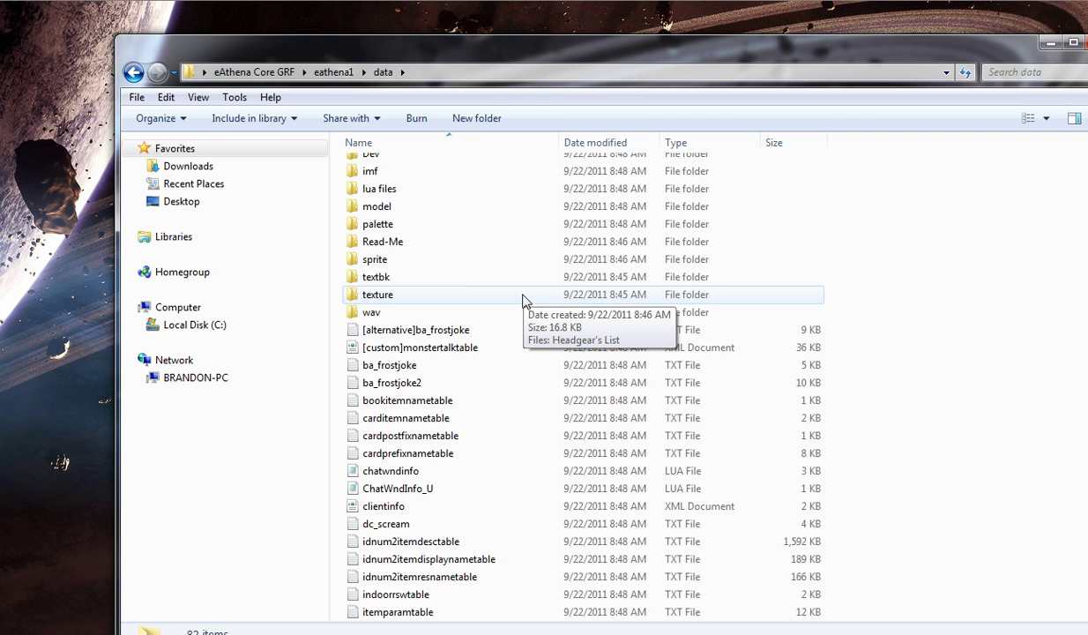
scroll(523, 303, down, 4)
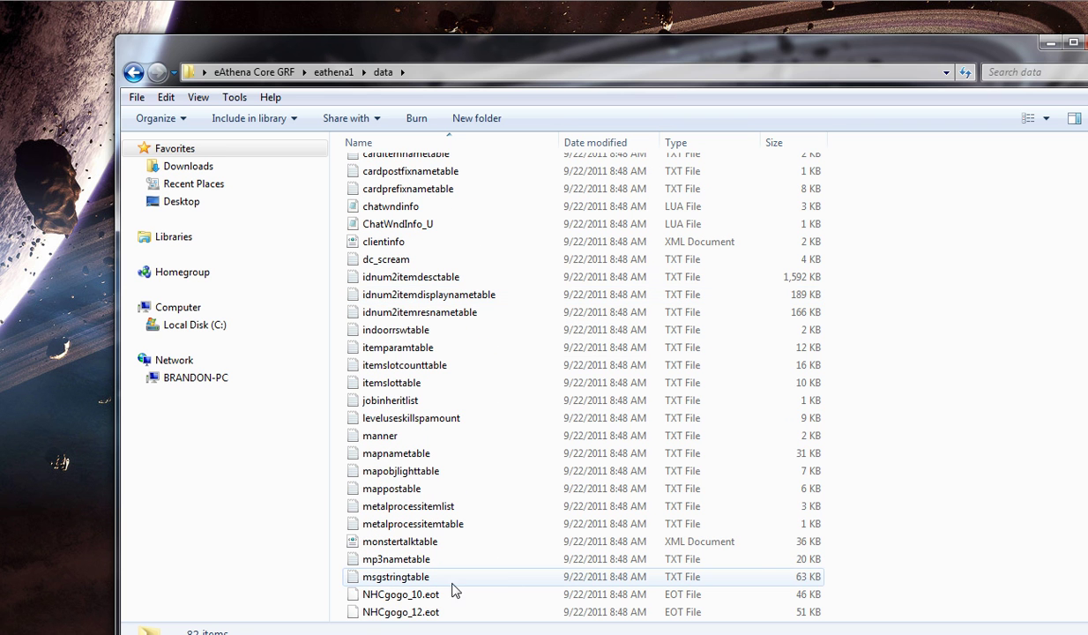
double_click(396, 566)
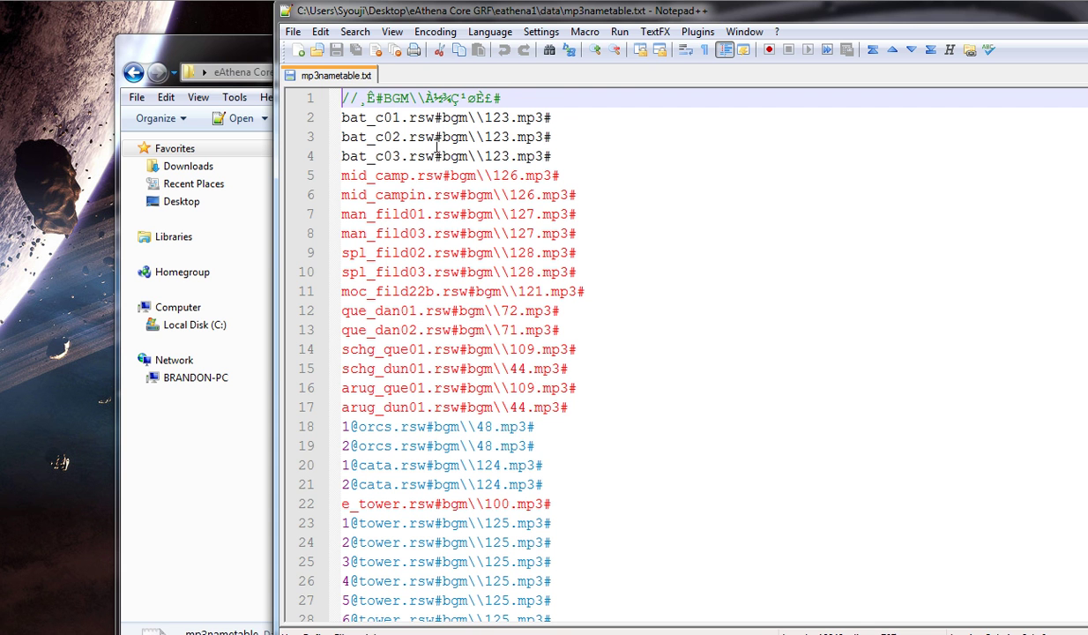
double_click(372, 16)
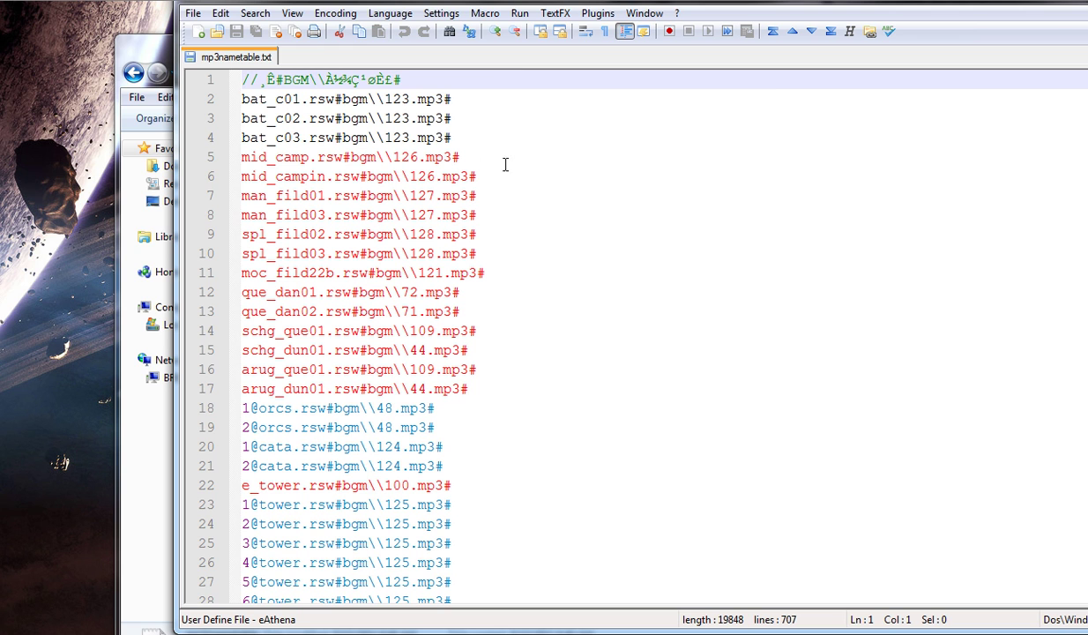
Browse the mp3nametable entries, inspecting the bat_c01 and schg_cas05 lines
drag(251, 106, 541, 122)
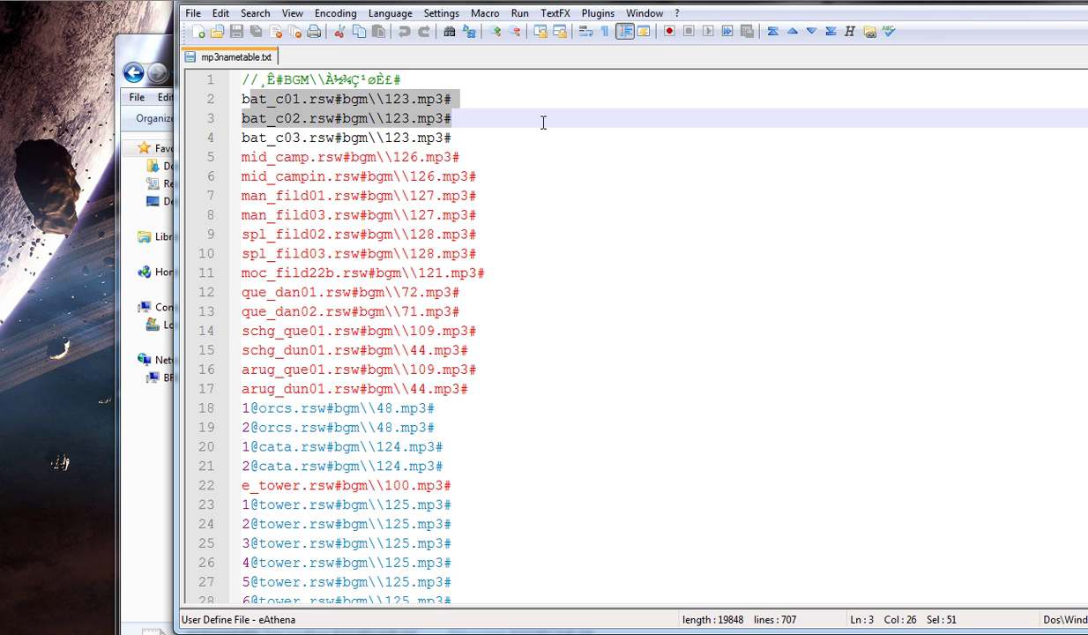
drag(342, 118, 540, 120)
click(540, 120)
scroll(553, 134, down, 2)
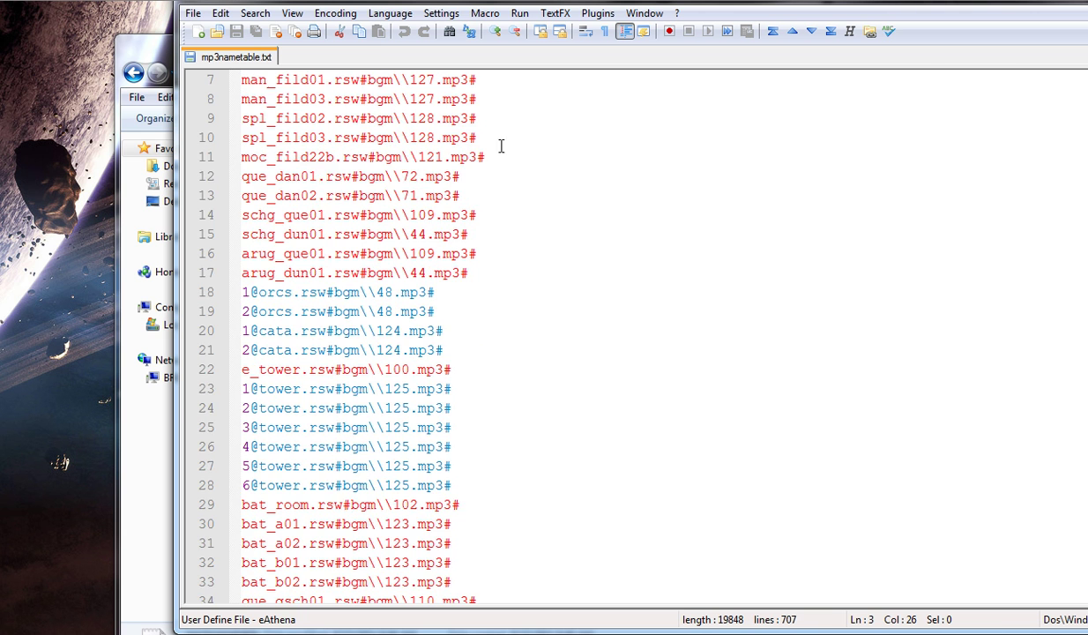
scroll(376, 356, down, 11)
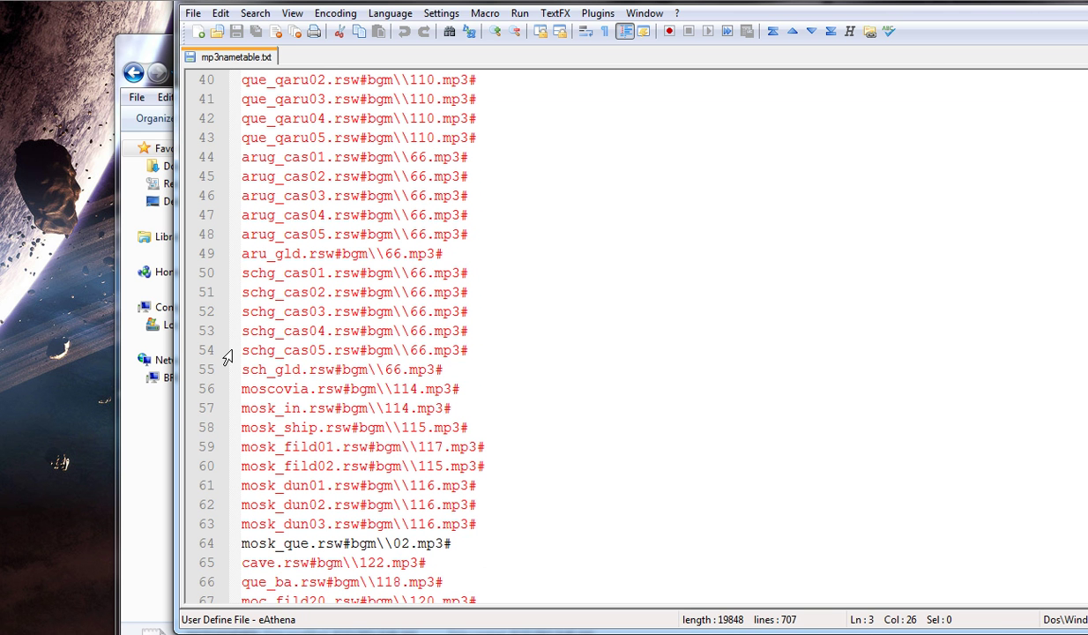
click(469, 350)
drag(468, 351, 405, 350)
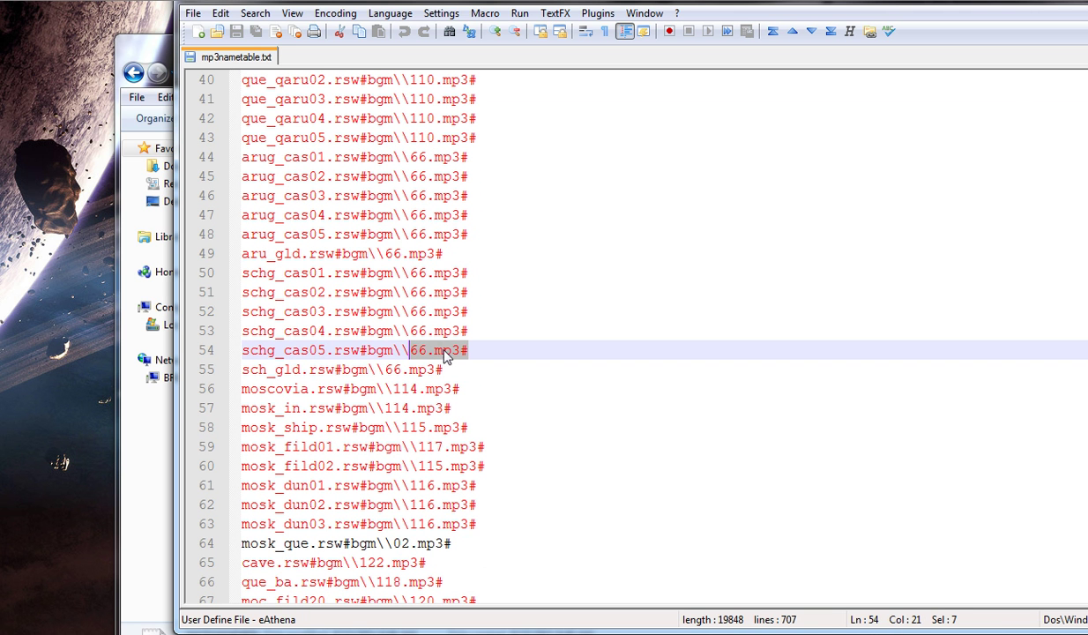
click(505, 373)
scroll(675, 308, down, 6)
scroll(675, 308, up, 19)
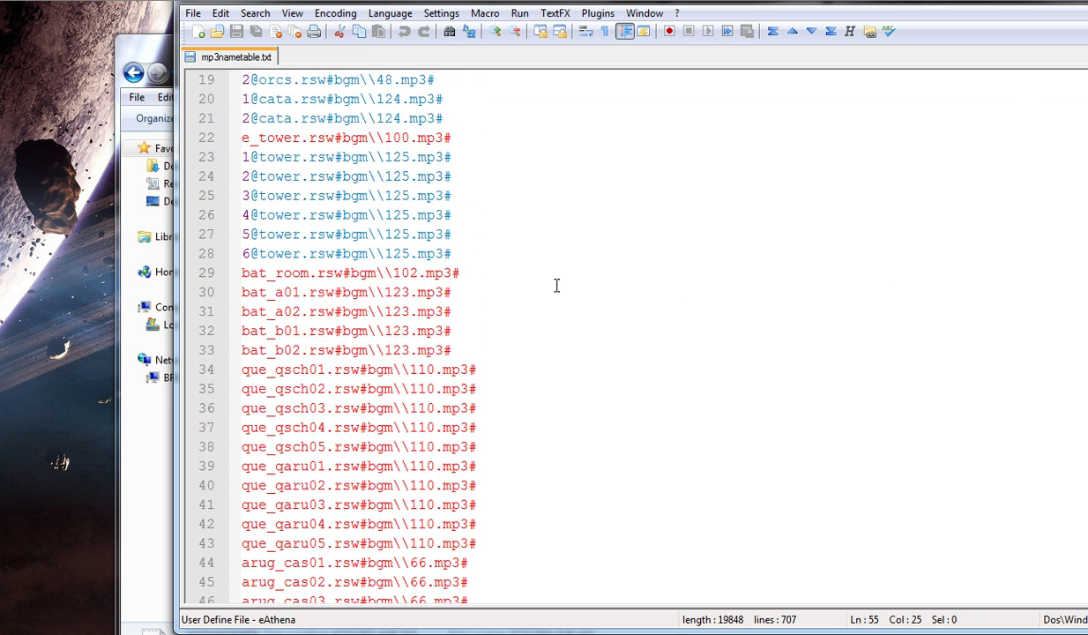
Insert an empty line right after the header comment on line 1
click(461, 80)
key(Return)
drag(573, 2, 609, 16)
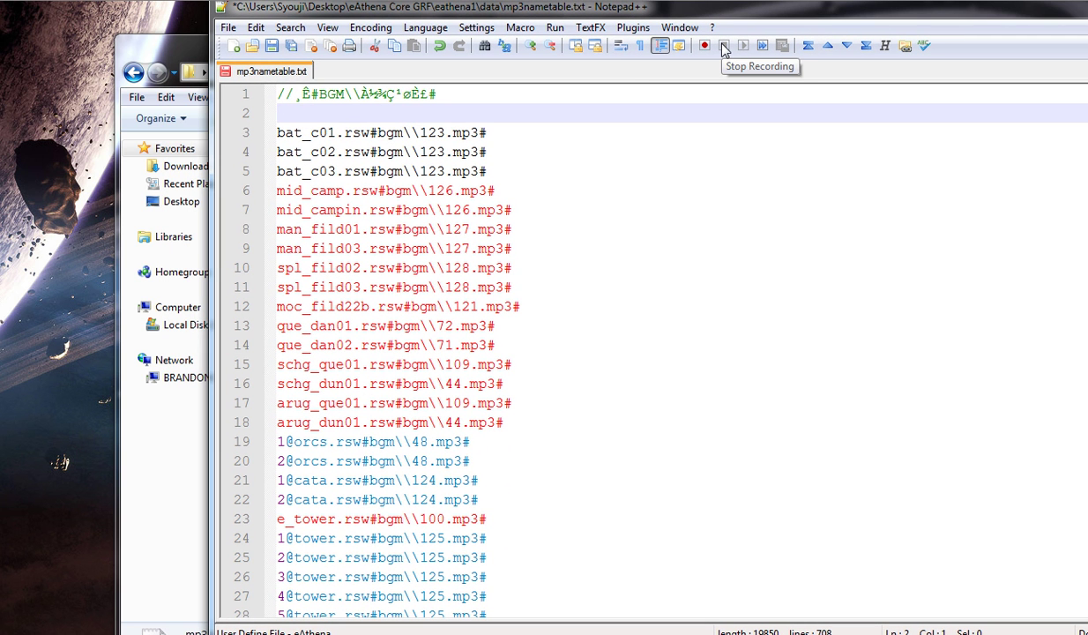
Type custom.rsw#bgm\ on line 2, then move the editor aside to reveal the desktop icons
text(custom.rsw#)
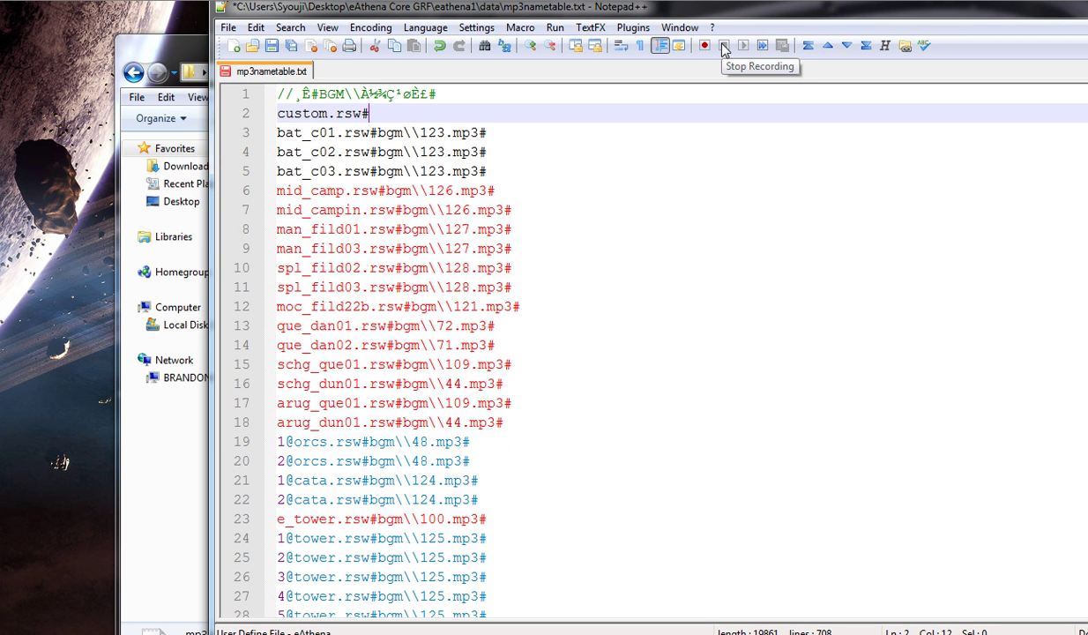
text(bgm\\)
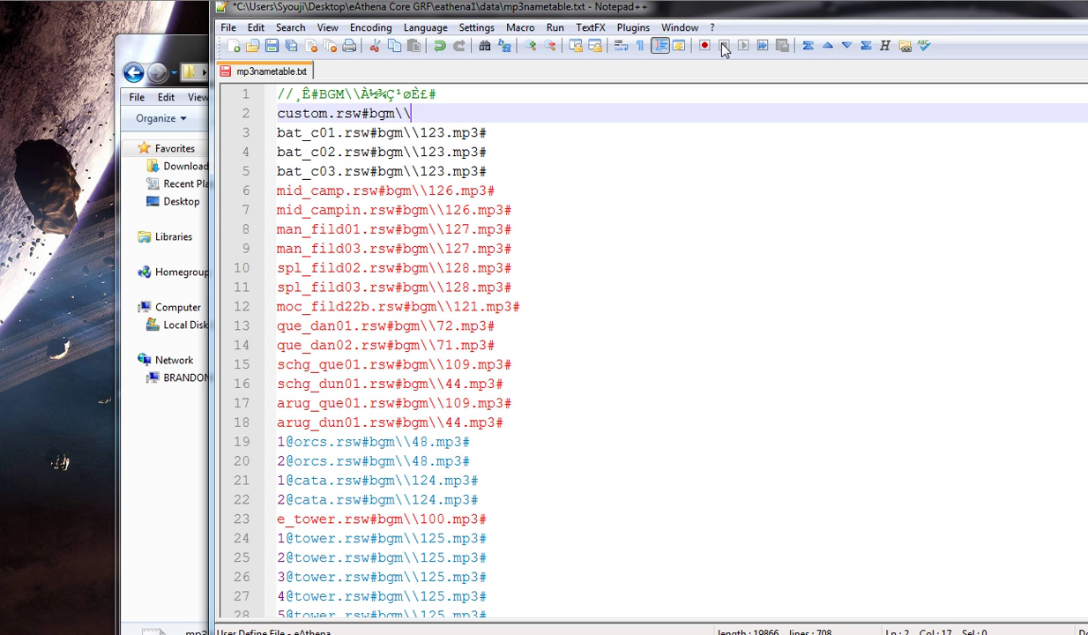
double_click(598, 11)
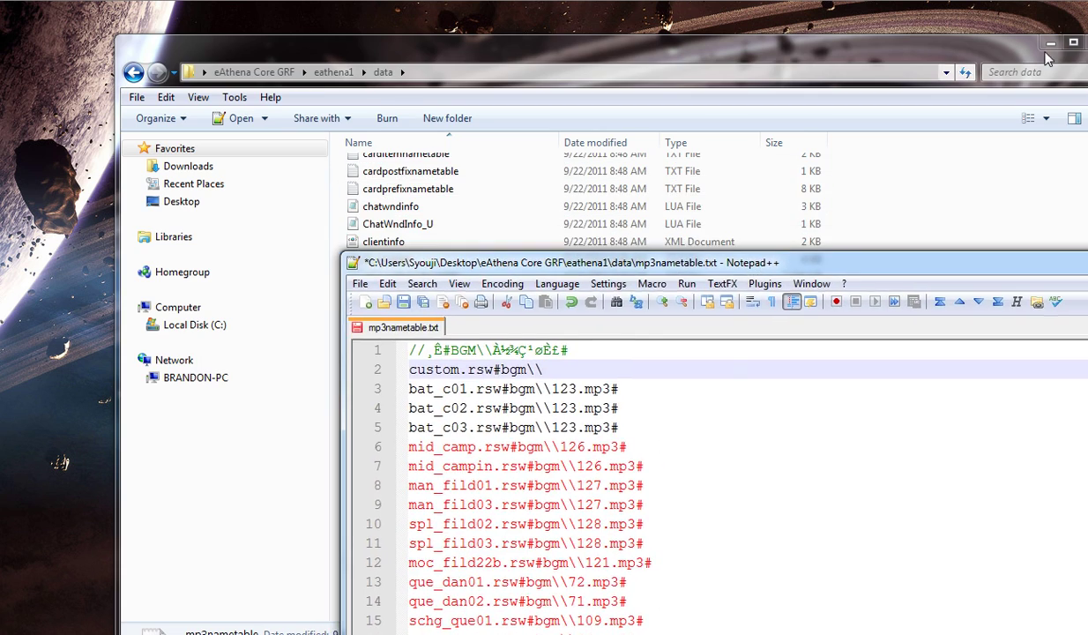
click(1050, 42)
drag(574, 262, 480, 352)
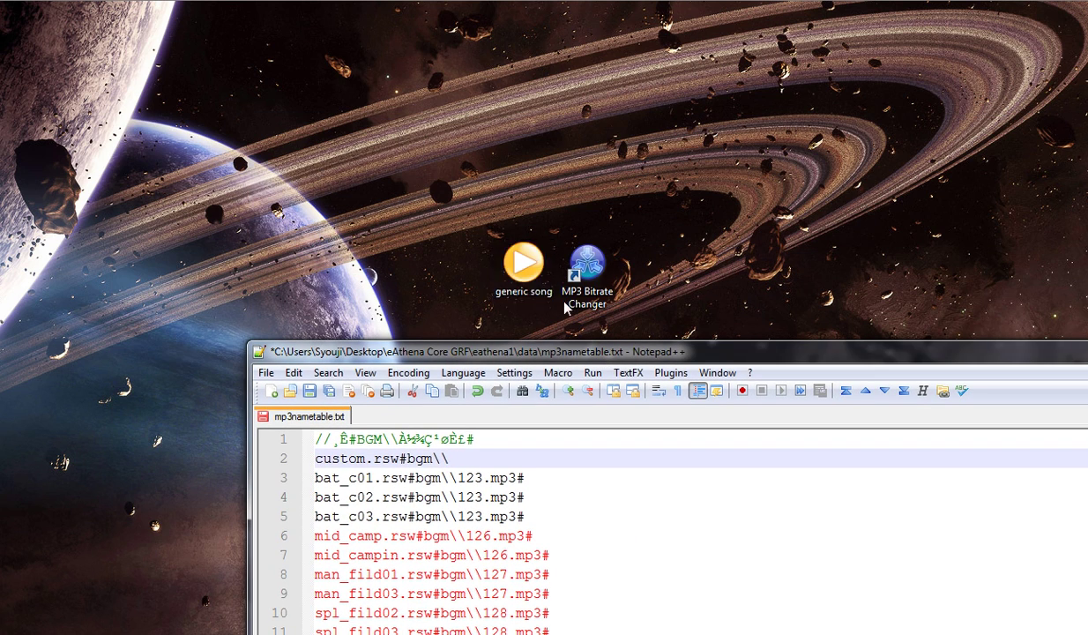
Rename the desktop file 'generic song' to generic_song
drag(539, 354, 507, 344)
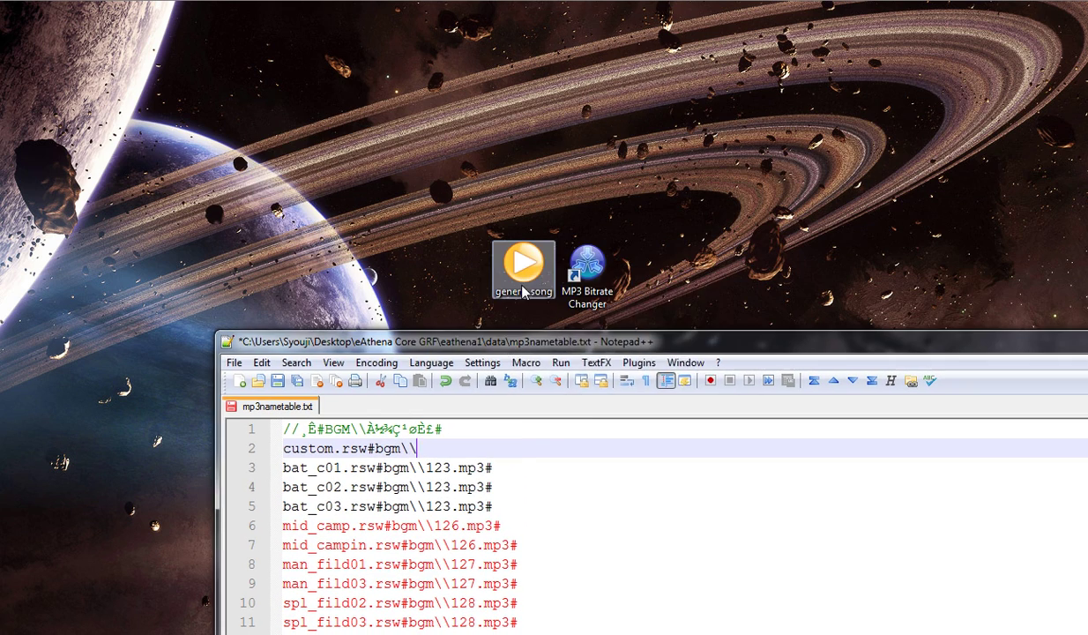
right_click(530, 279)
click(520, 258)
right_click(521, 259)
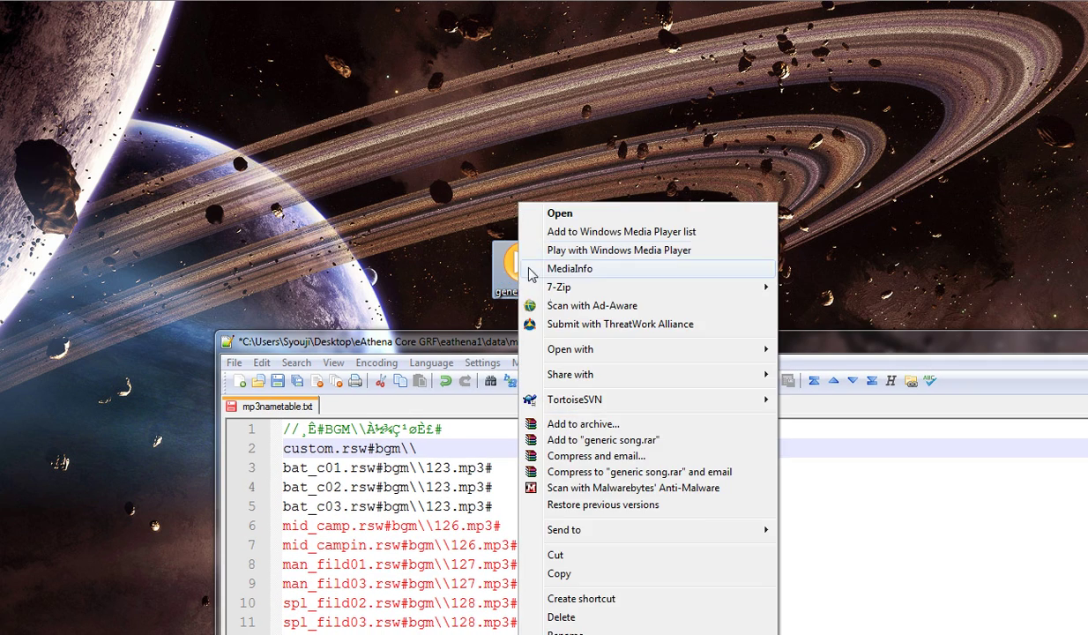
click(620, 626)
click(532, 284)
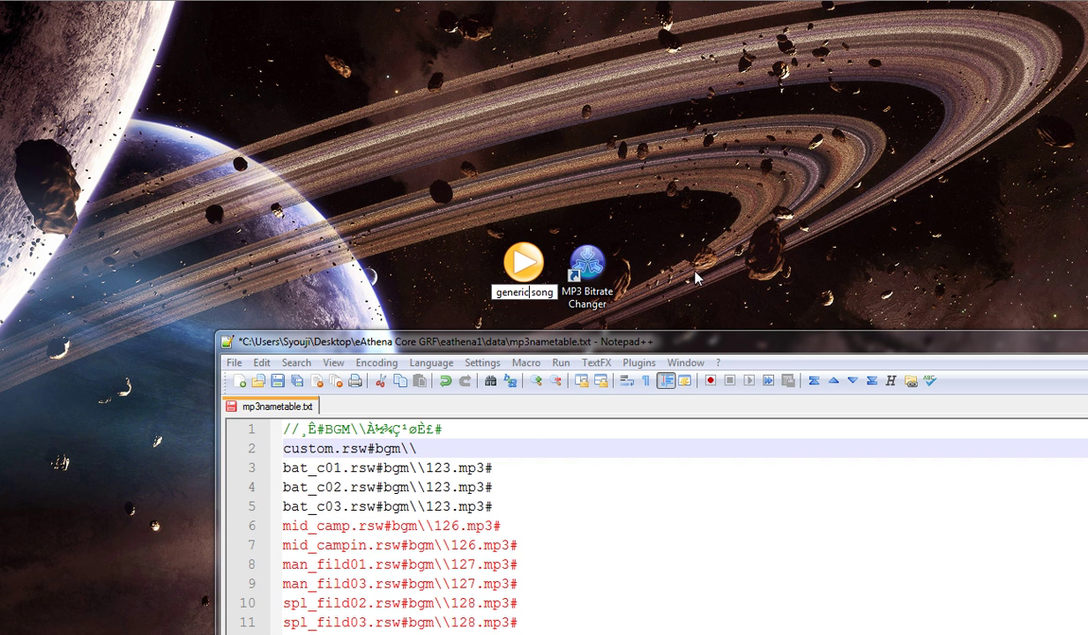
key(BackSpace)
text(_)
drag(476, 341, 476, 203)
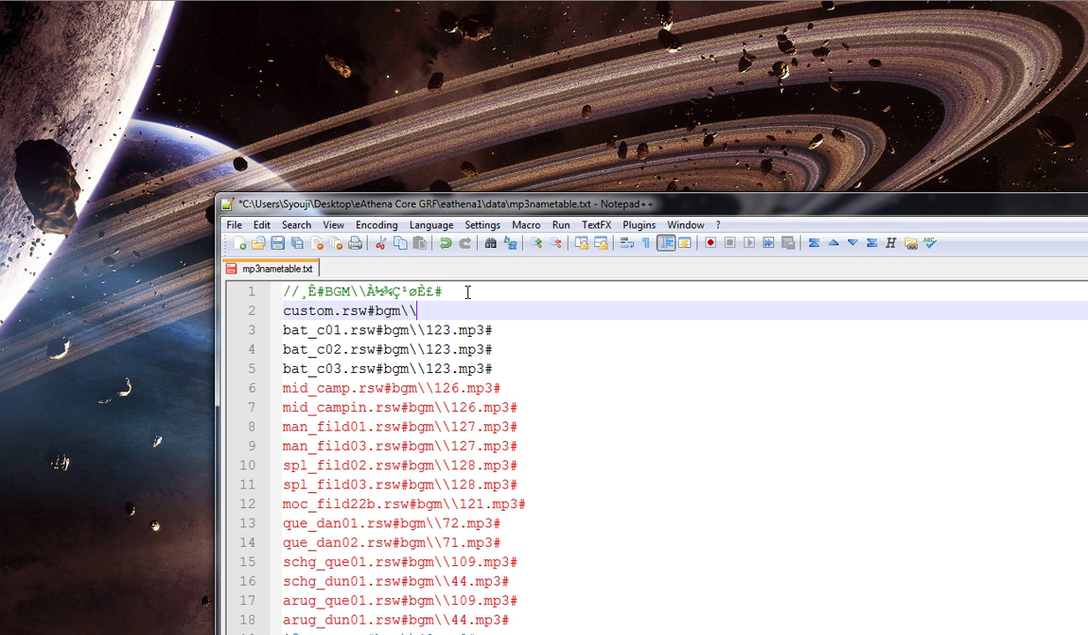
Finish line 2 with generic_song.mp3#, save mp3nametable.txt, and close the editor
text(generic_song.mp3)
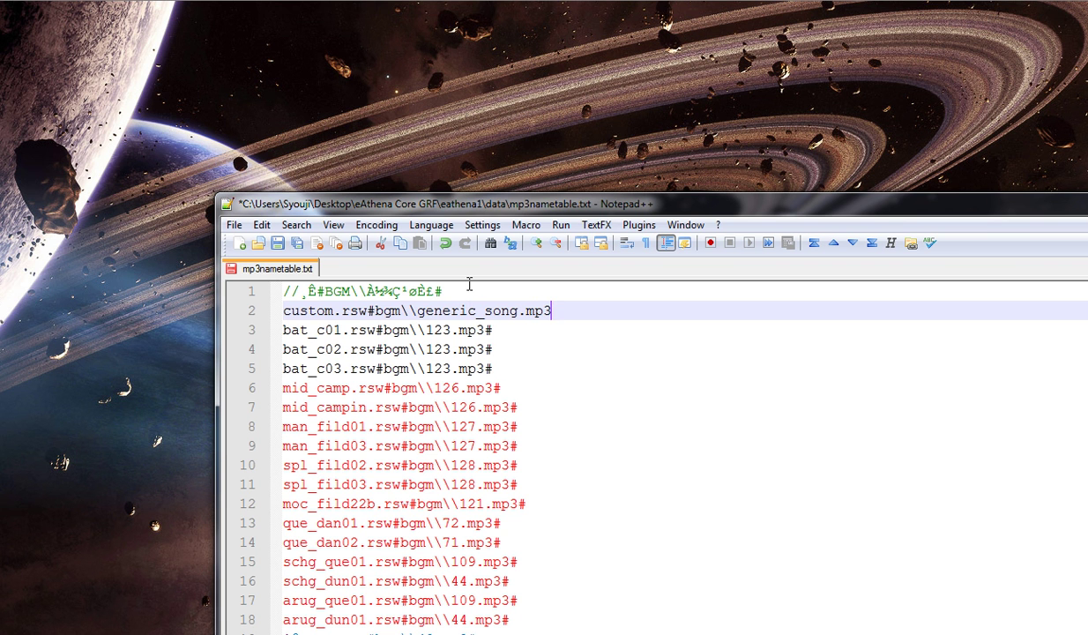
text(#)
key(ctrl+s)
click(712, 406)
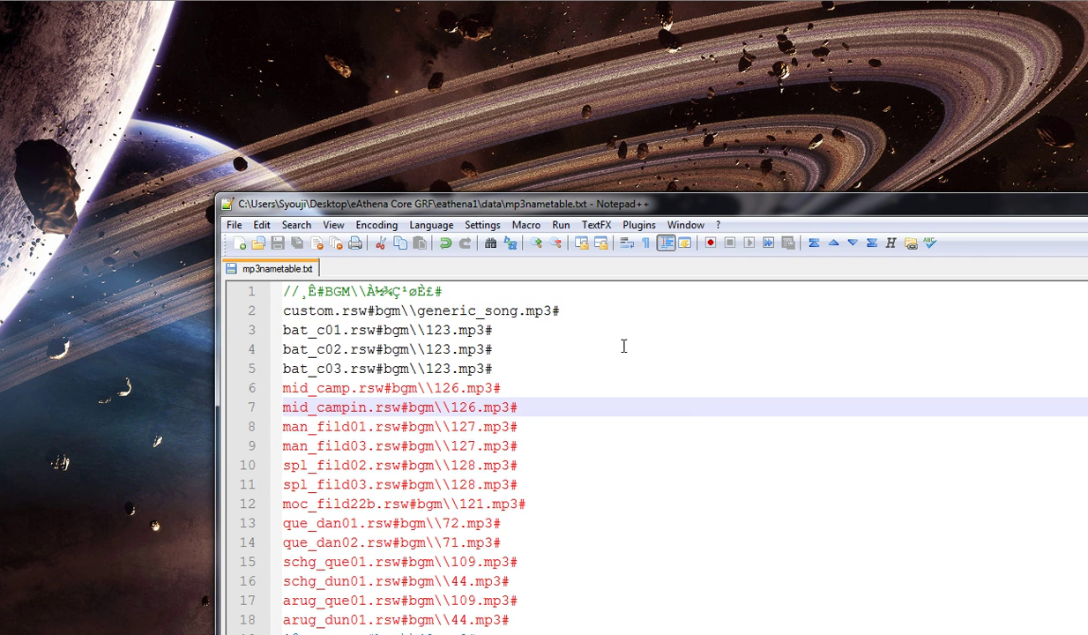
drag(573, 311, 275, 310)
click(612, 308)
click(631, 330)
click(652, 365)
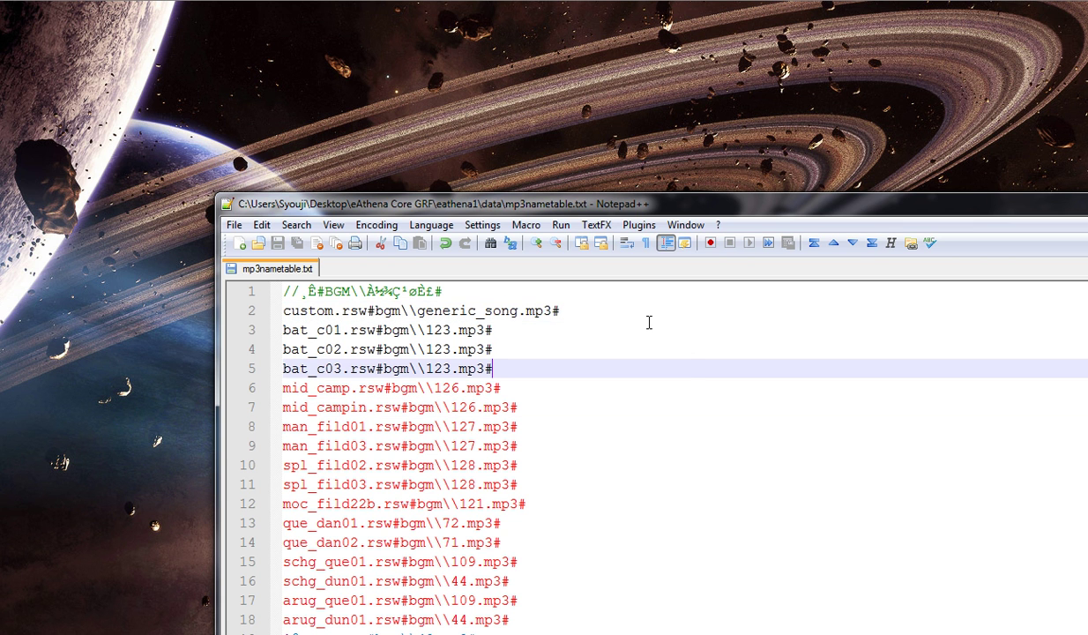
drag(540, 206, 453, 114)
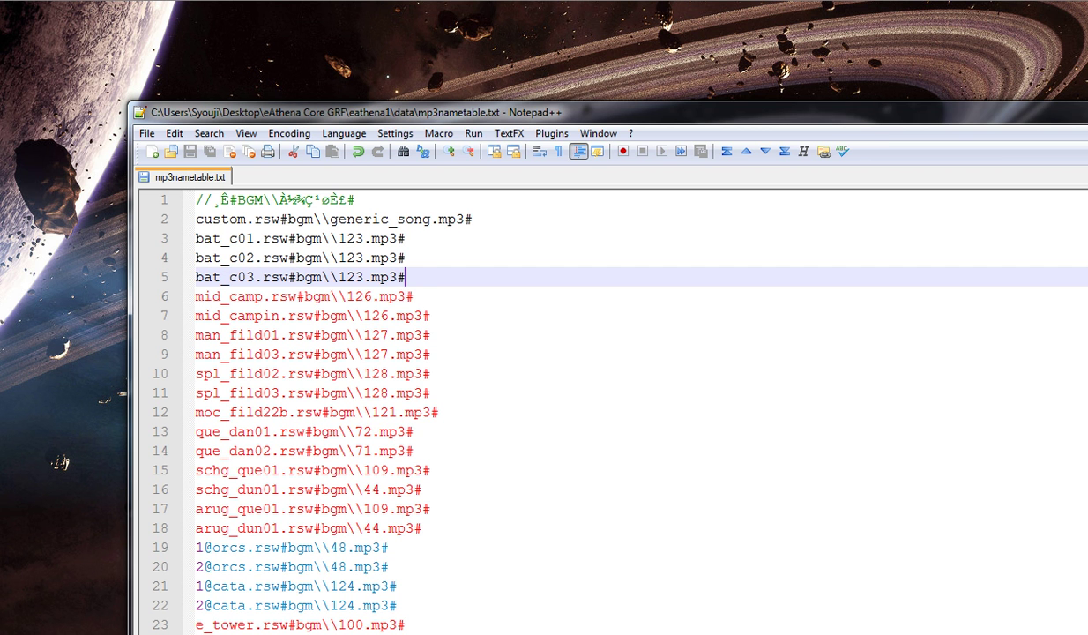
key(super+d)
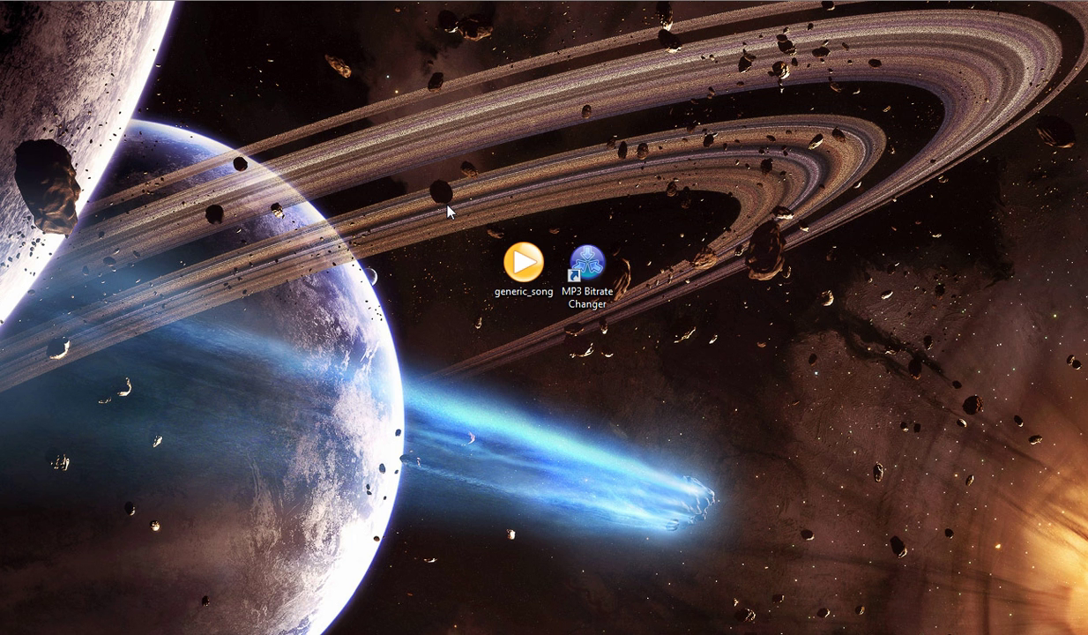